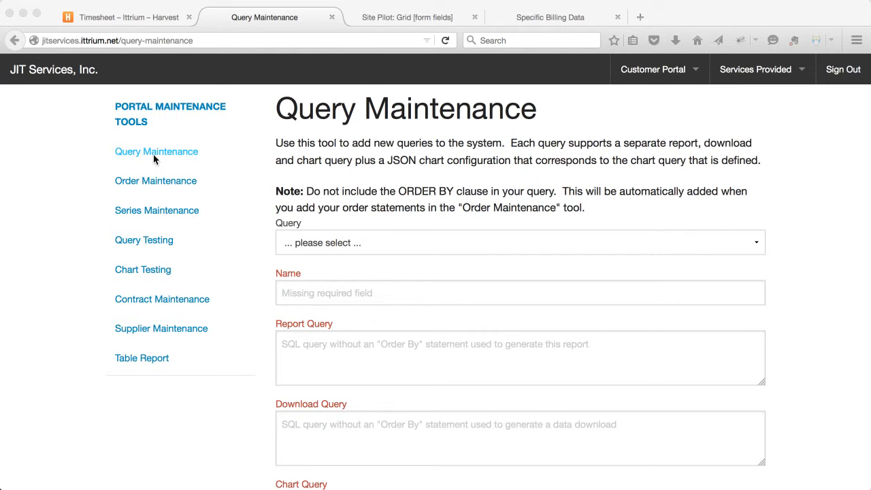
# Load the "Energy Intensity, kBtu.ft2-yr" query into the Query Maintenance form
pyautogui.scroll(-3, 358, 194)
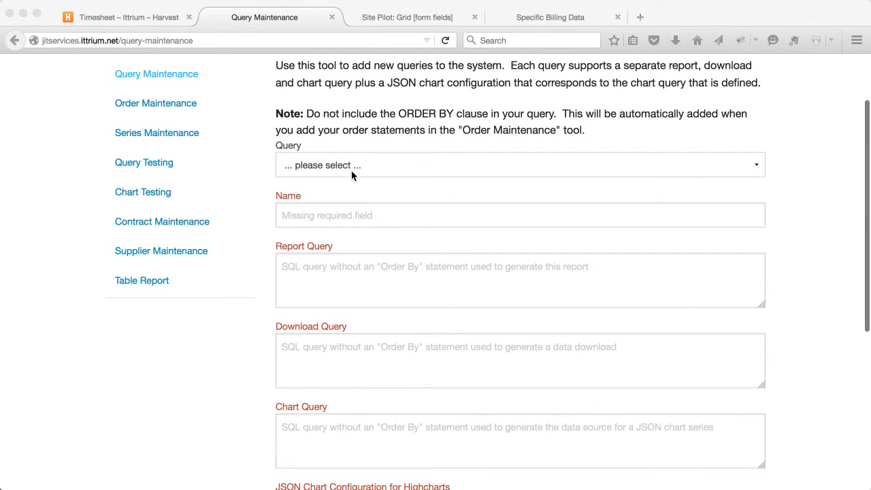
pyautogui.click(349, 167)
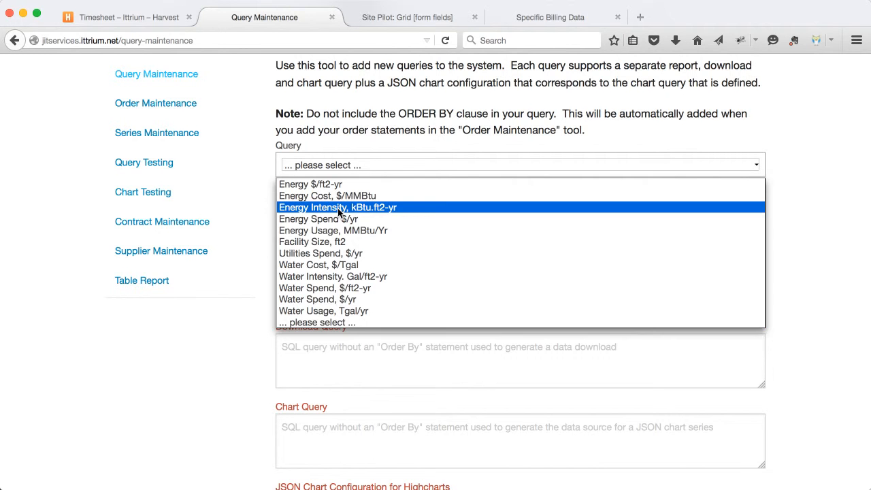
pyautogui.click(338, 208)
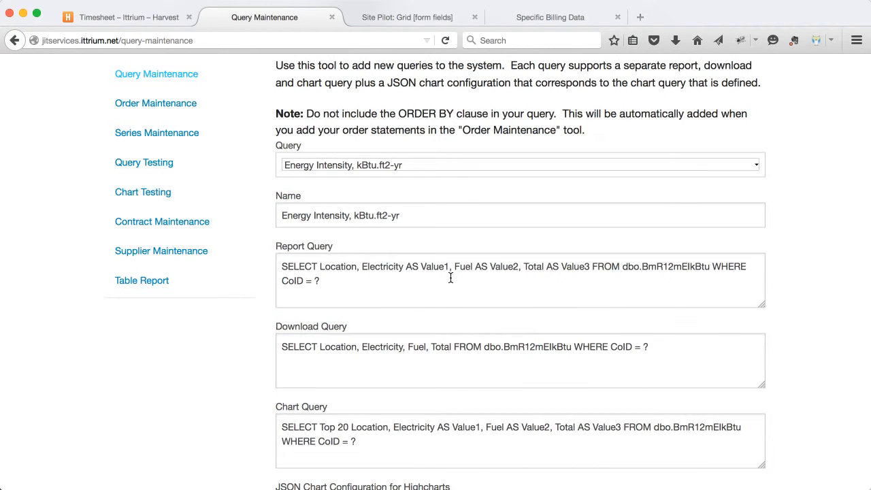
# Examine the Energy Intensity query's name, report, download and chart queries, and its JSON chart configuration, highlighting the name and each SQL query
pyautogui.scroll(-2, 450, 278)
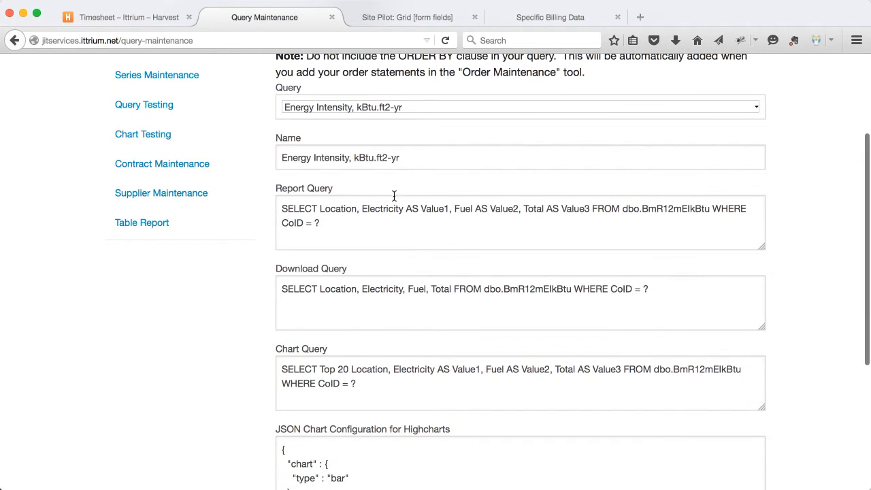
pyautogui.moveTo(417, 156); pyautogui.dragTo(227, 138)
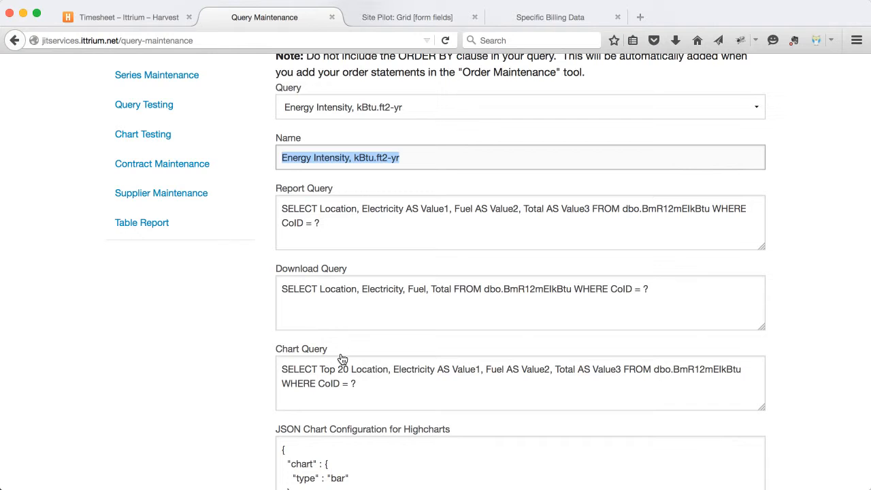
pyautogui.moveTo(342, 360)
pyautogui.moveTo(340, 220); pyautogui.dragTo(256, 201)
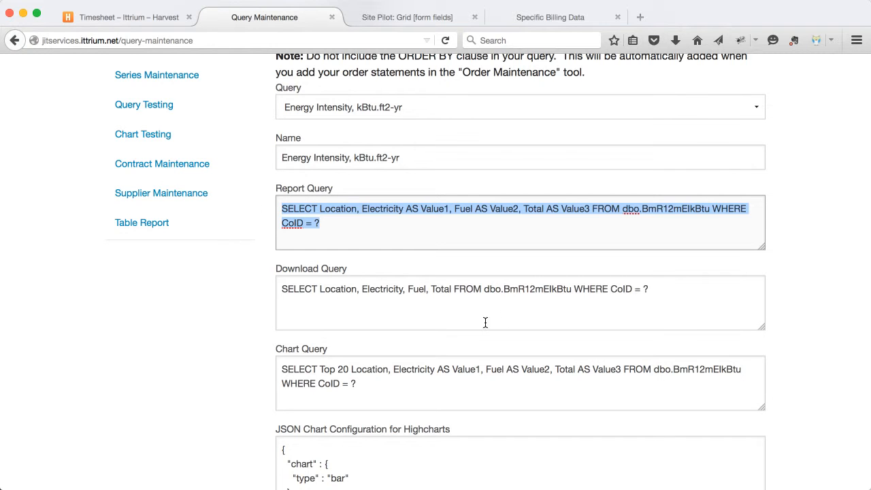
pyautogui.moveTo(675, 288); pyautogui.dragTo(419, 261)
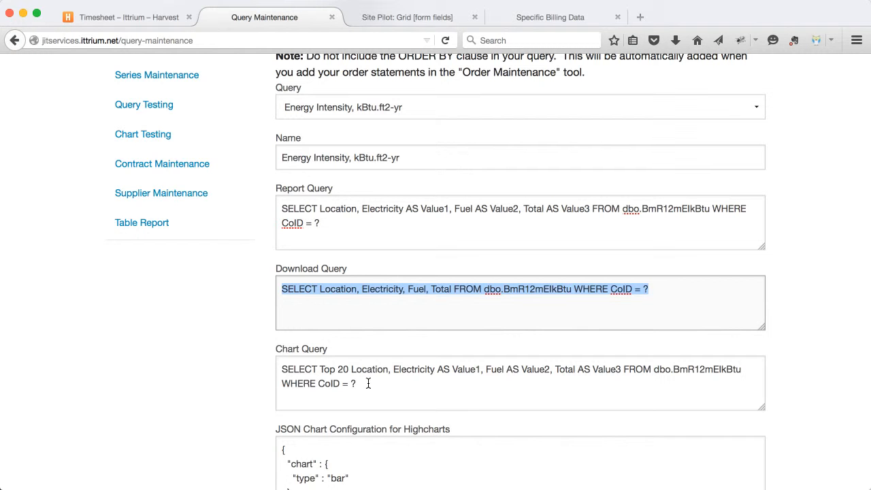
pyautogui.moveTo(368, 383); pyautogui.dragTo(244, 361)
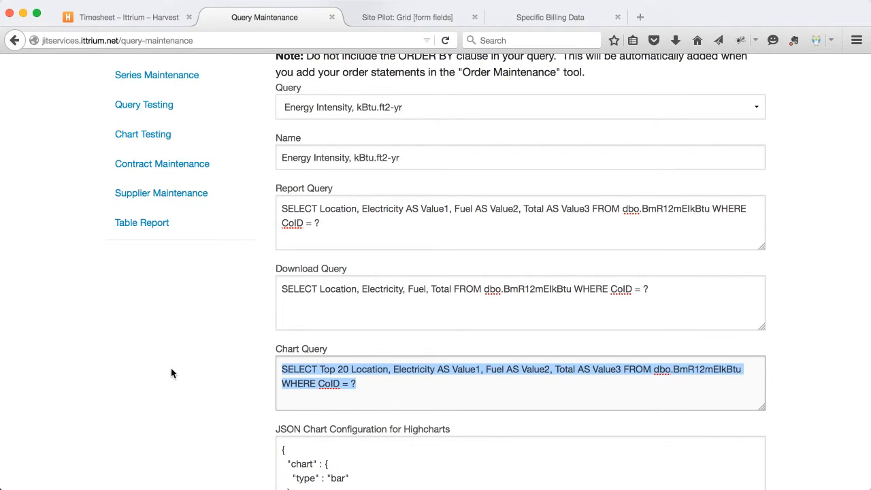
pyautogui.scroll(-5, 171, 372)
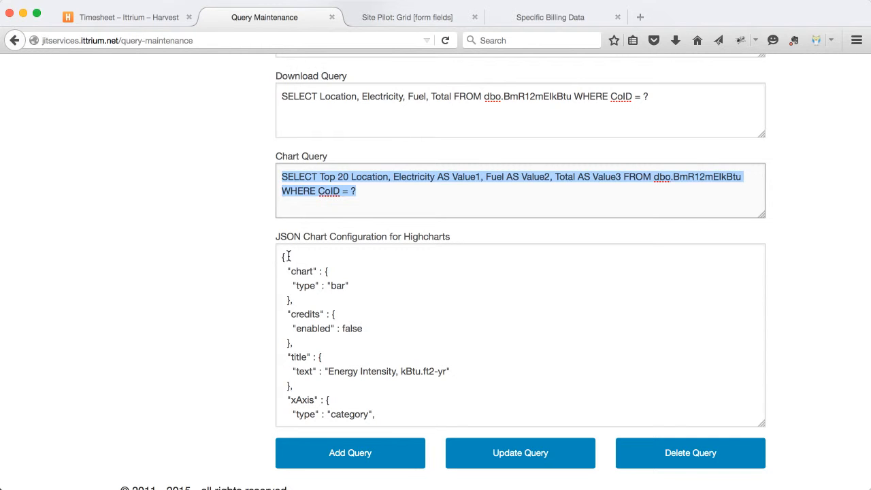
# Load the "Utilities Spend, $/yr" query and review its SQL queries and Highcharts JSON configuration
pyautogui.scroll(10, 211, 223)
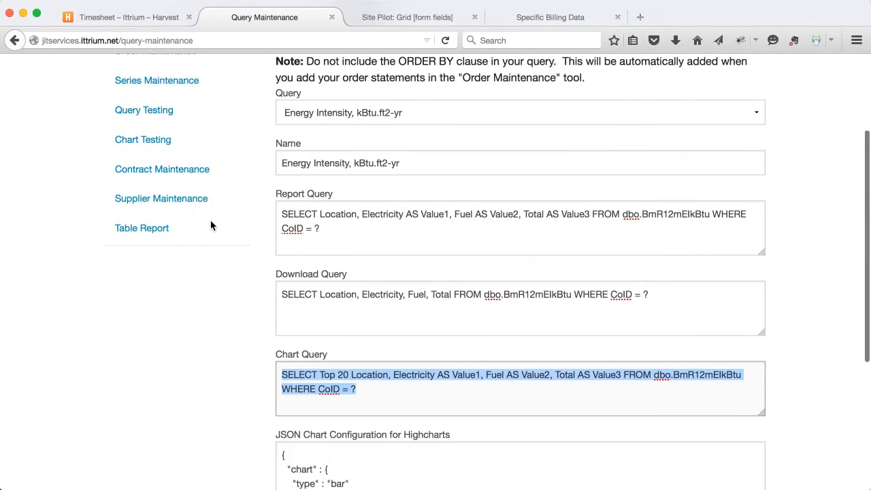
pyautogui.click(293, 247)
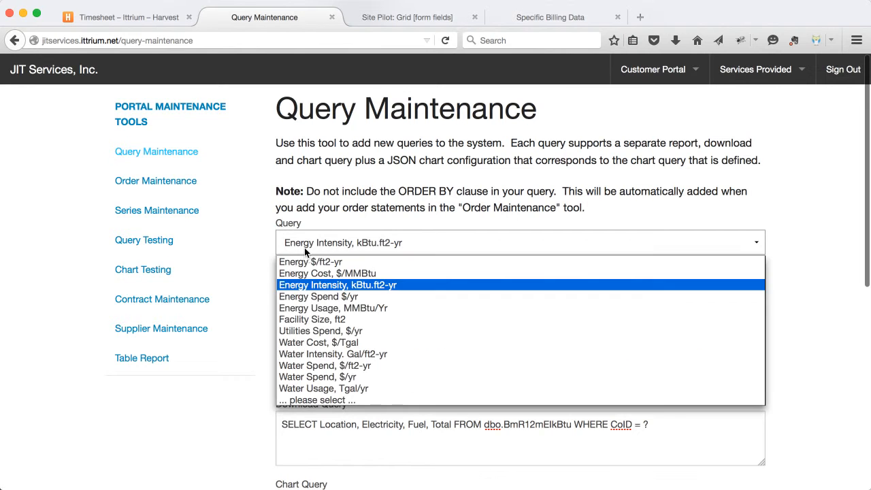
pyautogui.click(307, 330)
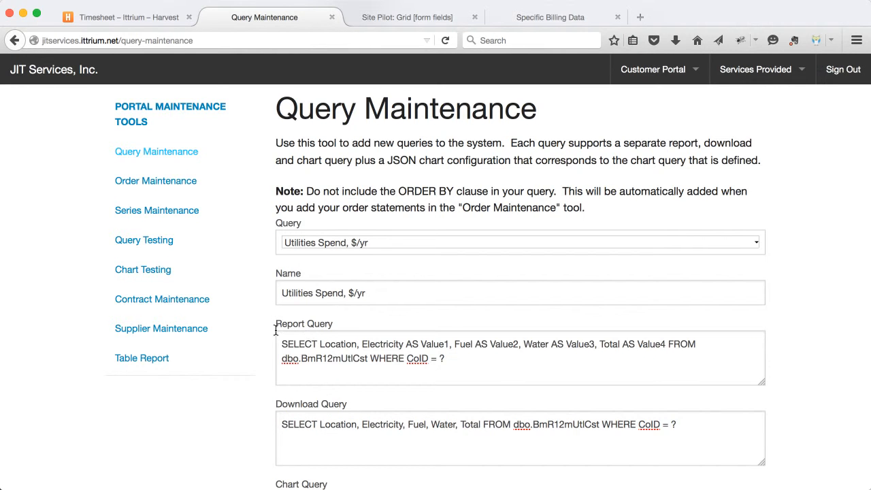
pyautogui.scroll(-5, 214, 395)
pyautogui.scroll(-1, 215, 398)
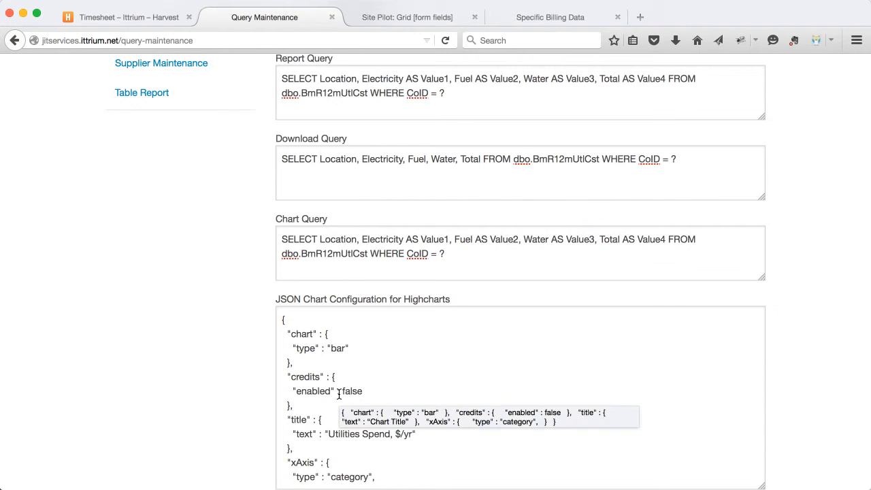
pyautogui.scroll(5, 209, 225)
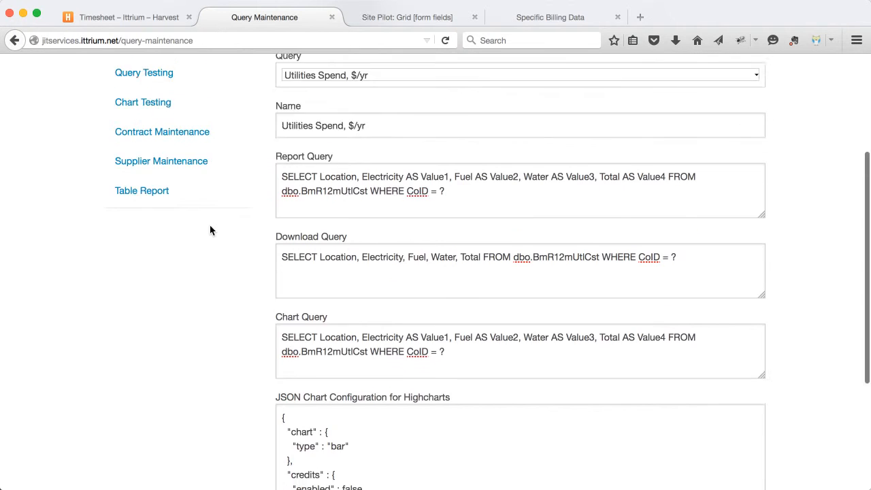
pyautogui.scroll(1, 211, 231)
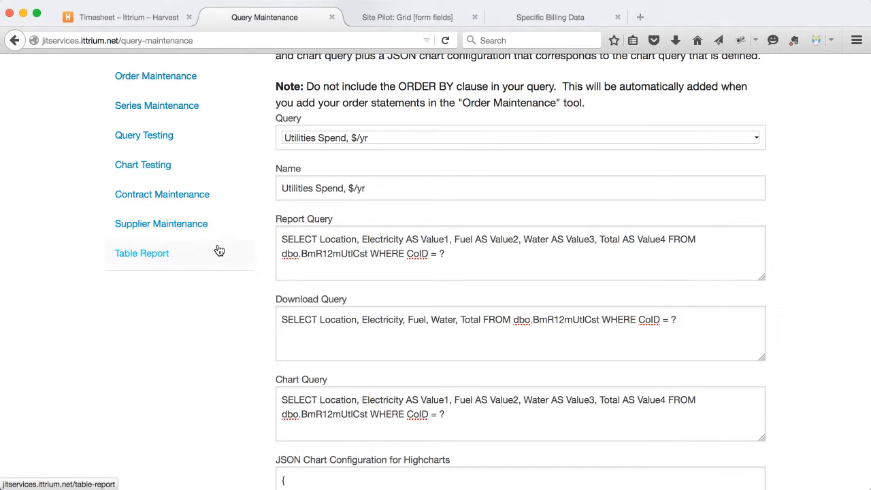
pyautogui.scroll(3, 216, 306)
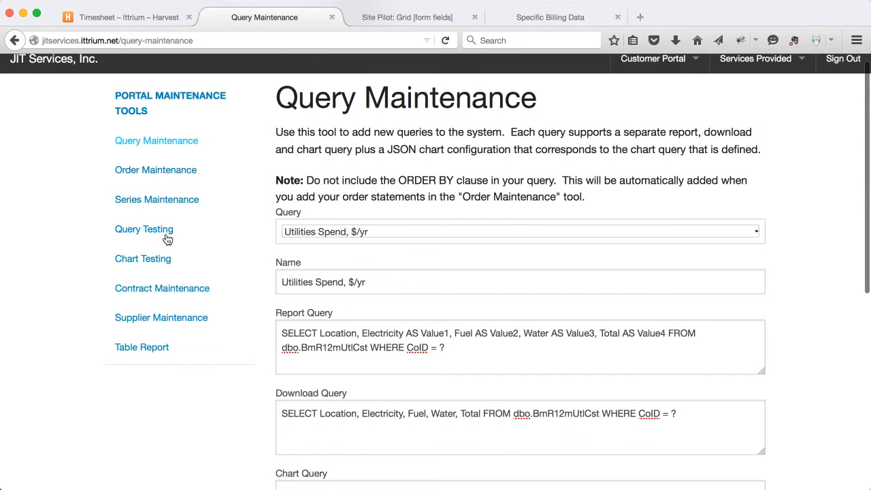
# Open Order Maintenance, select the "Energy Cost, $/MMBtu" query and view its available order statements
pyautogui.click(138, 171)
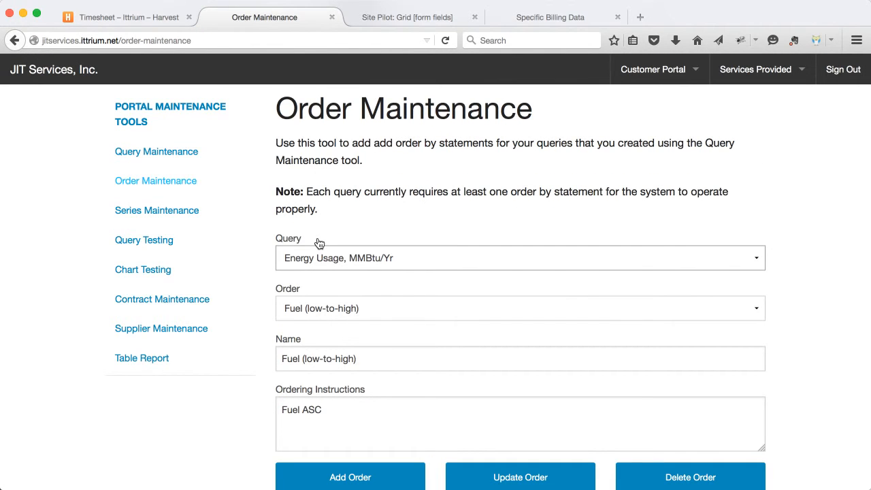
pyautogui.click(329, 258)
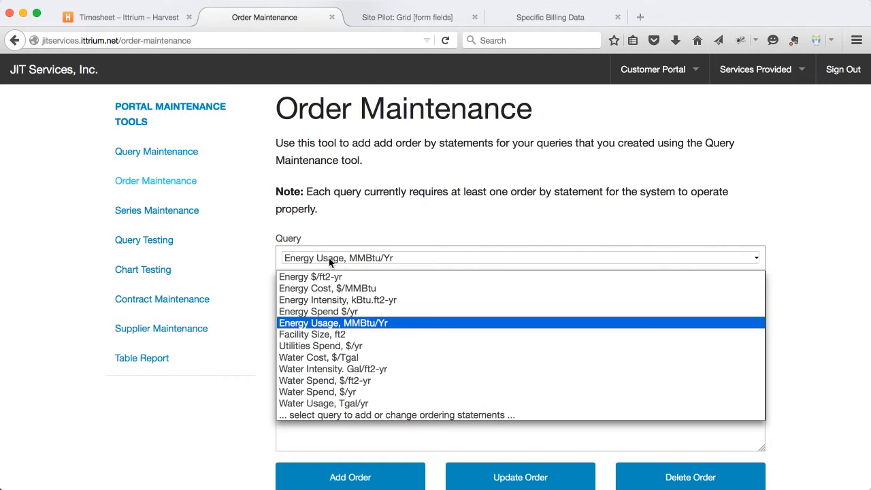
pyautogui.press('Escape')
pyautogui.click(331, 308)
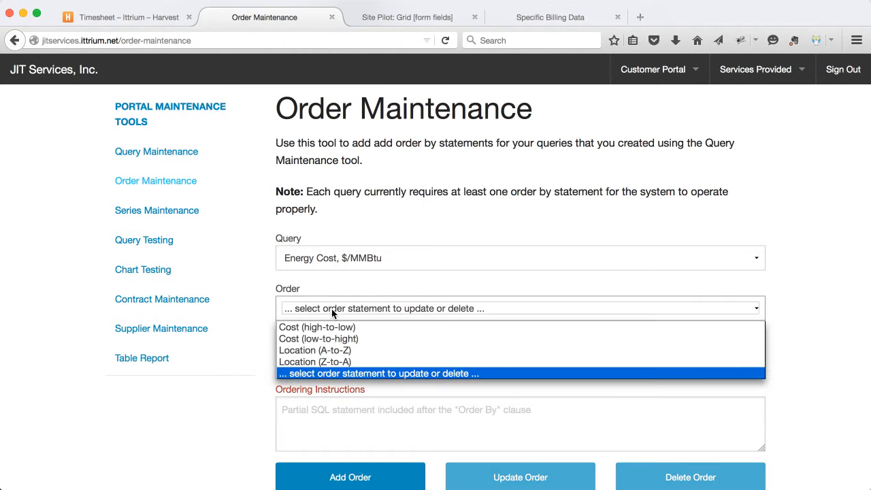
pyautogui.click(248, 311)
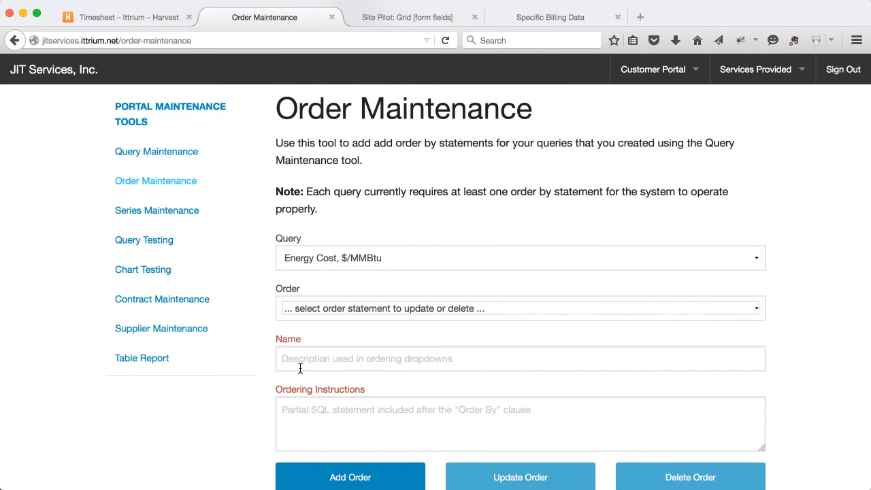
# Load the "Cost (low-to-hight)" order statement, highlight its ordering instructions and compare them with the report query in Query Maintenance
pyautogui.click(312, 313)
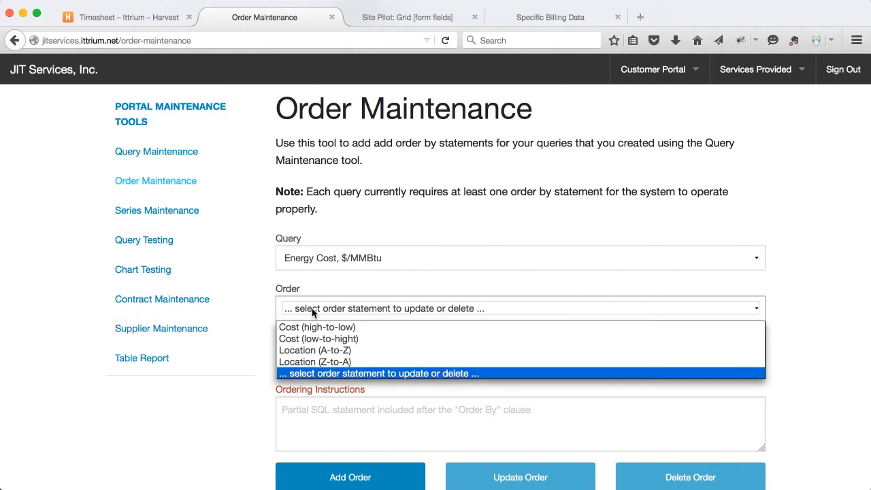
pyautogui.click(313, 339)
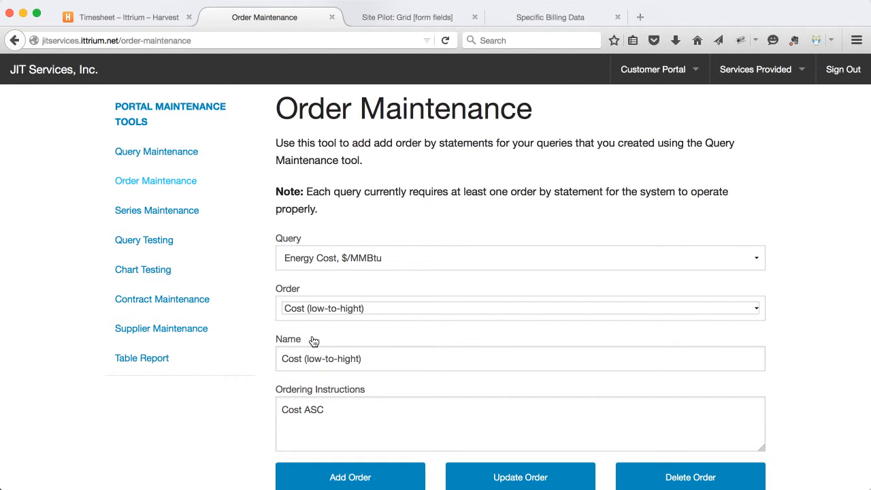
pyautogui.moveTo(331, 410); pyautogui.dragTo(263, 407)
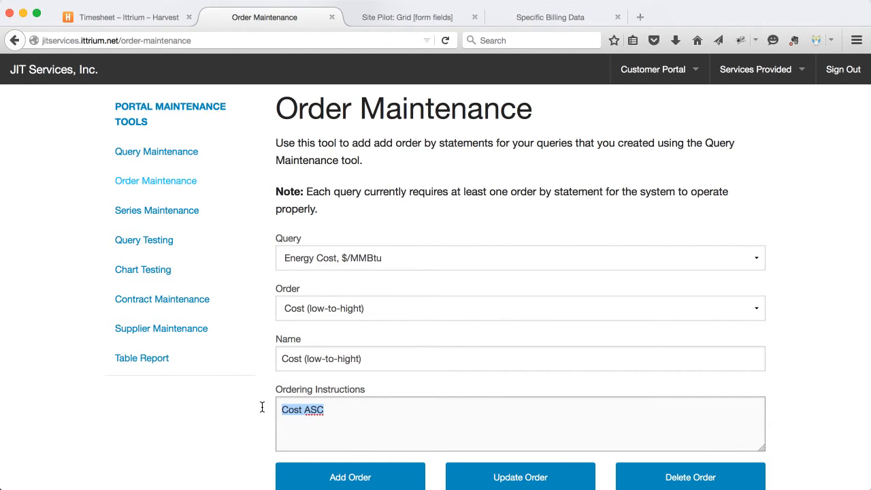
pyautogui.click(158, 153)
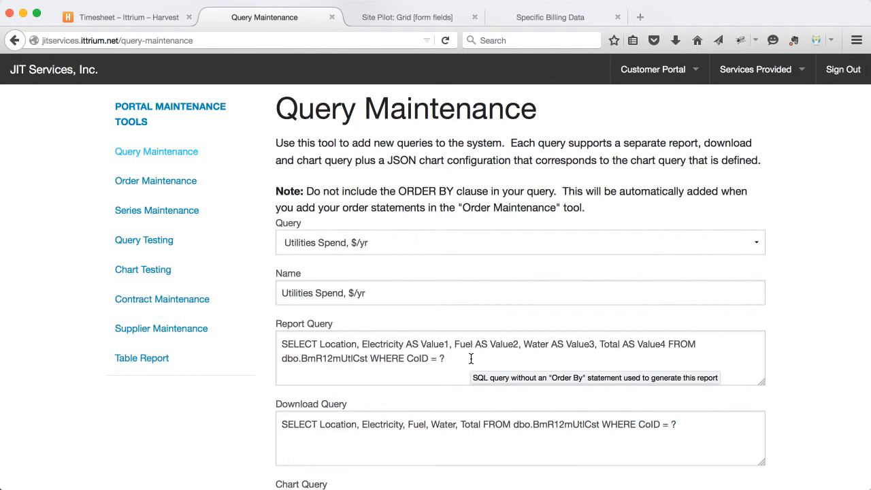
pyautogui.click(153, 185)
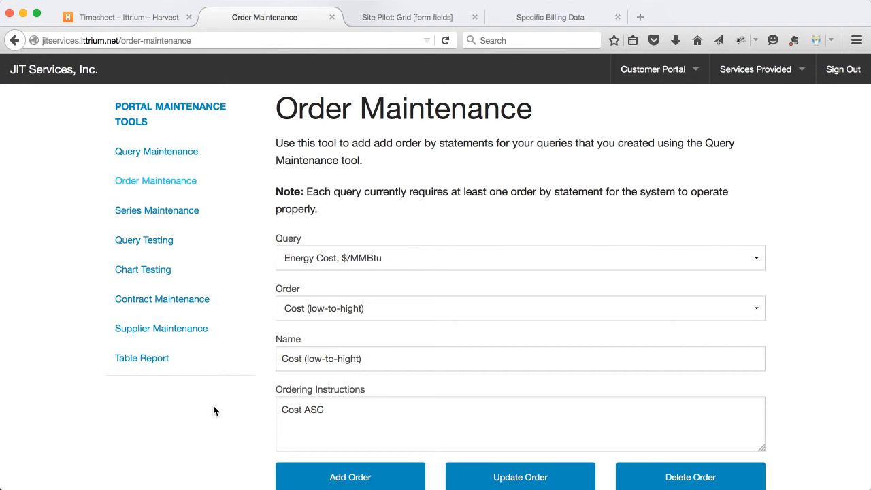
# Look over the Series Maintenance form and check the value columns of the Utilities Spend queries in Query Maintenance
pyautogui.click(182, 221)
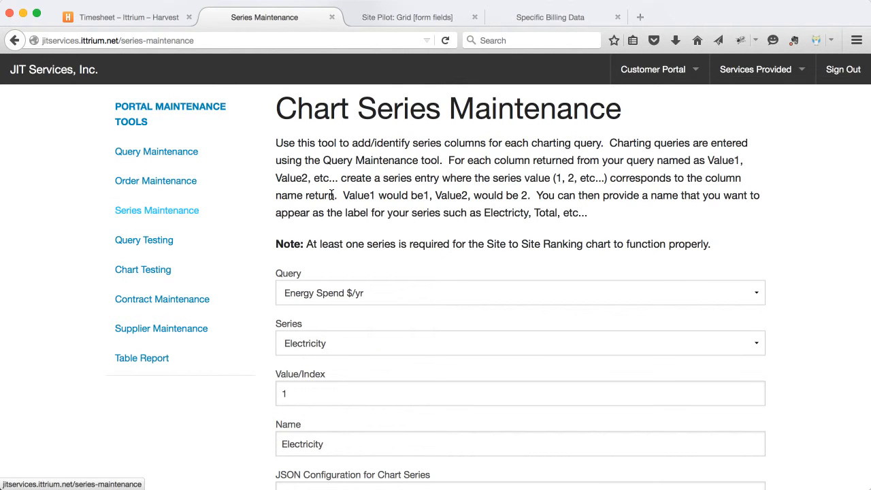
pyautogui.scroll(-3, 386, 191)
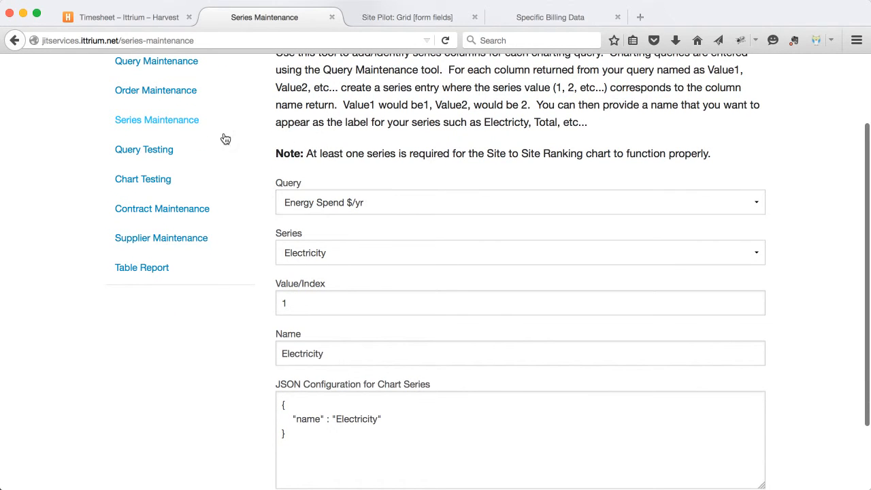
pyautogui.click(145, 59)
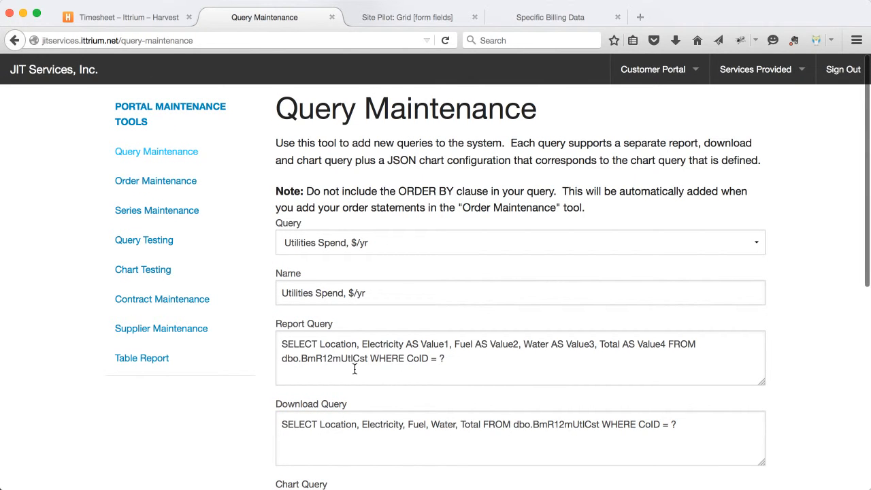
pyautogui.scroll(-4, 355, 373)
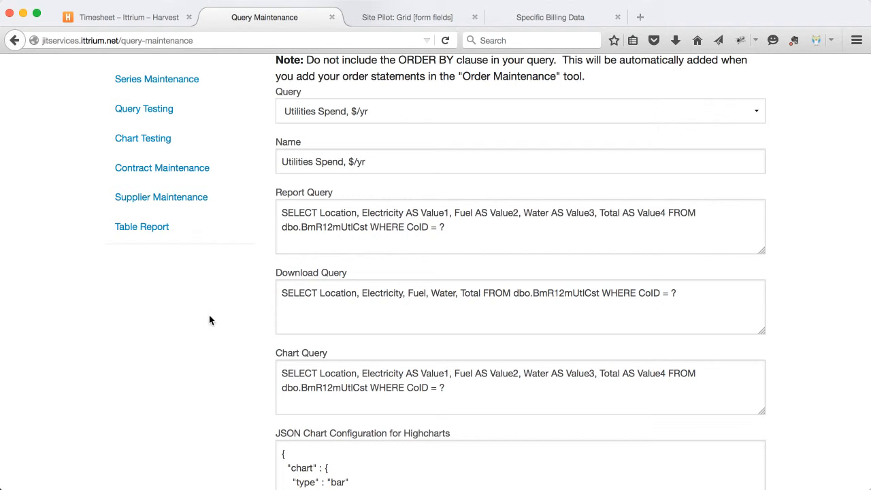
pyautogui.scroll(3, 165, 318)
# View the series available for the "Facility Size, ft2" query in Series Maintenance, and return to Query Maintenance
pyautogui.click(155, 172)
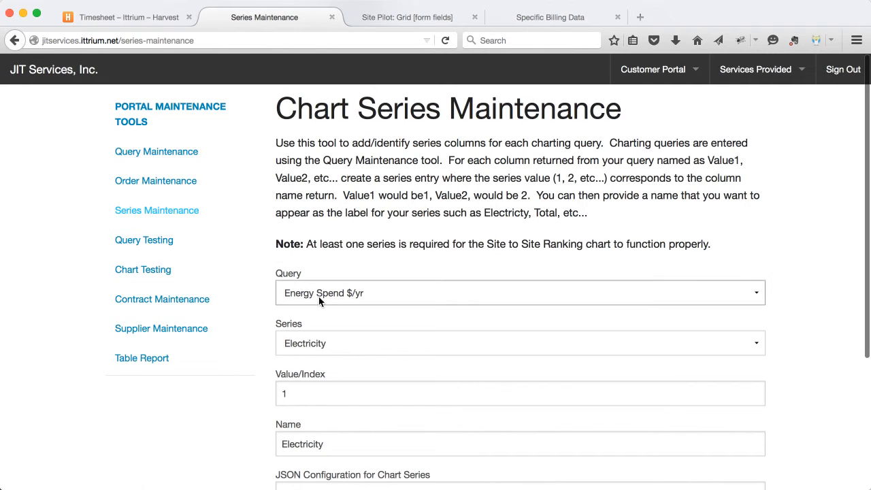
pyautogui.click(326, 293)
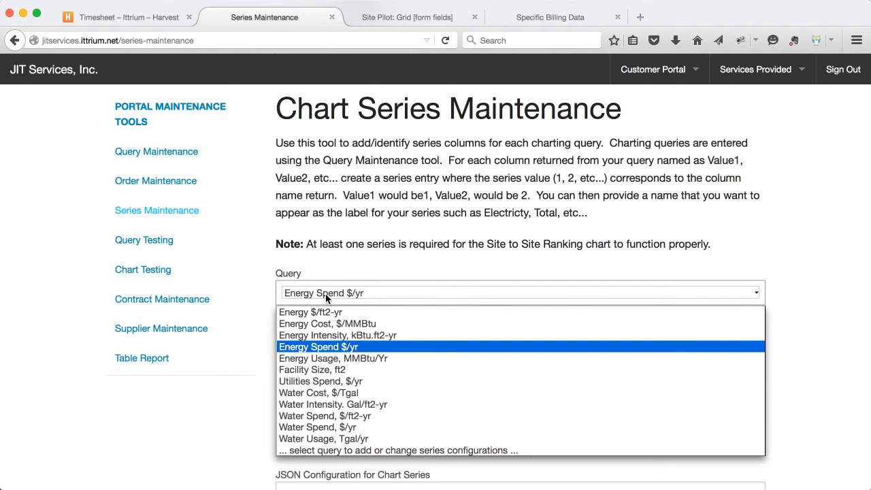
pyautogui.click(328, 367)
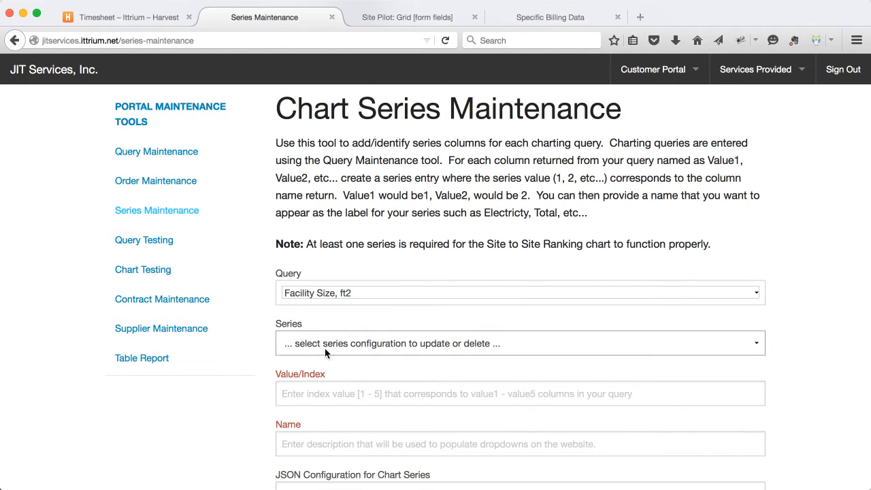
pyautogui.click(324, 344)
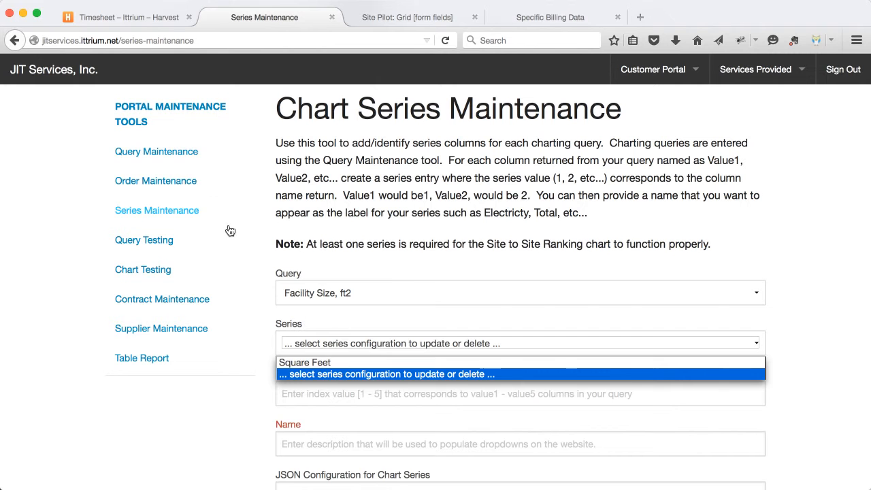
pyautogui.click(161, 156)
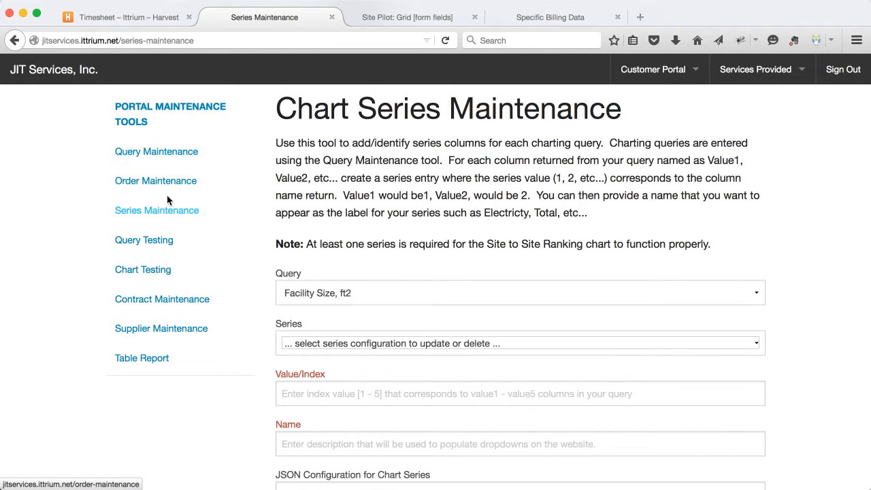
pyautogui.click(163, 150)
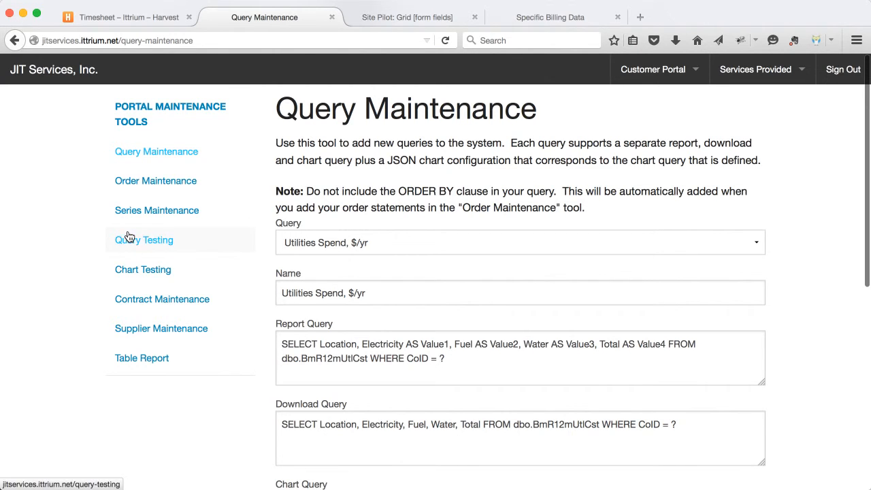
# Open Series Maintenance, select the "Utilities Spend, $/yr" query and load its "Fuel" series
pyautogui.click(136, 213)
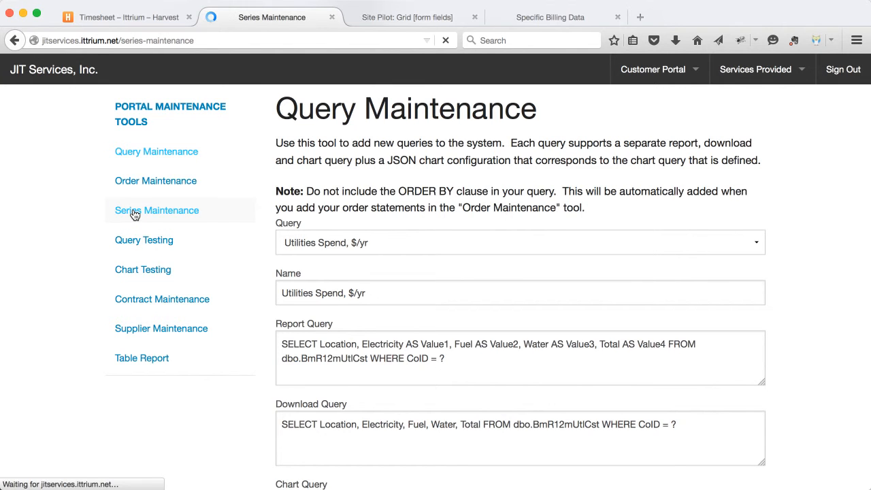
pyautogui.click(320, 295)
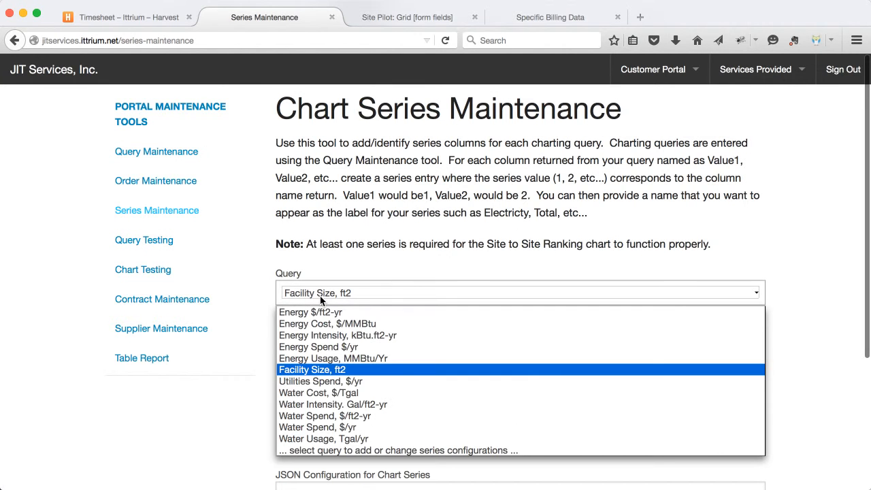
pyautogui.click(317, 382)
pyautogui.scroll(-5, 237, 321)
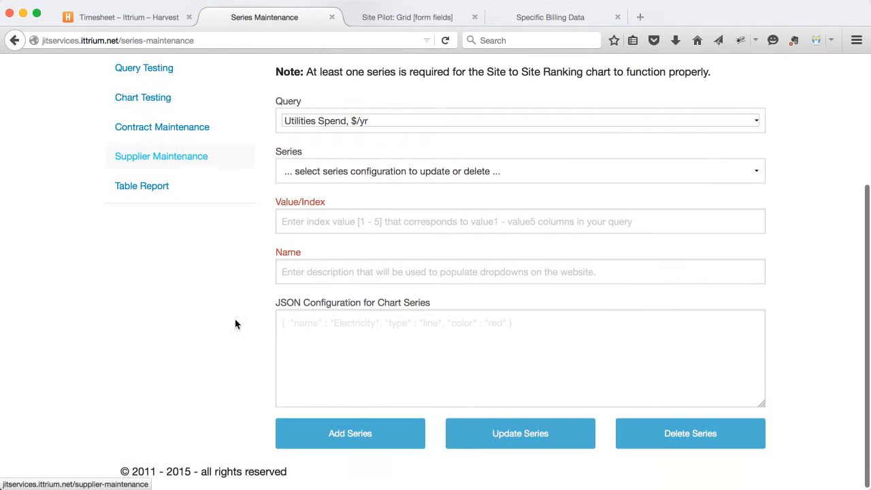
pyautogui.click(299, 169)
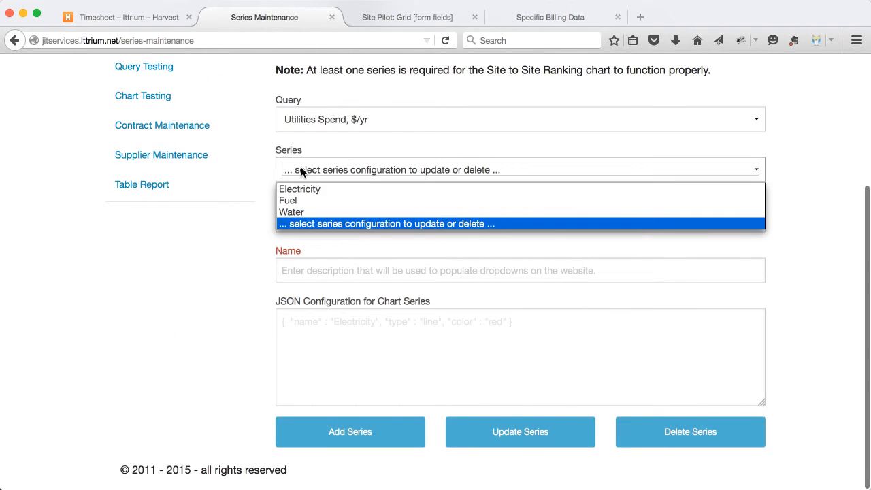
pyautogui.click(300, 203)
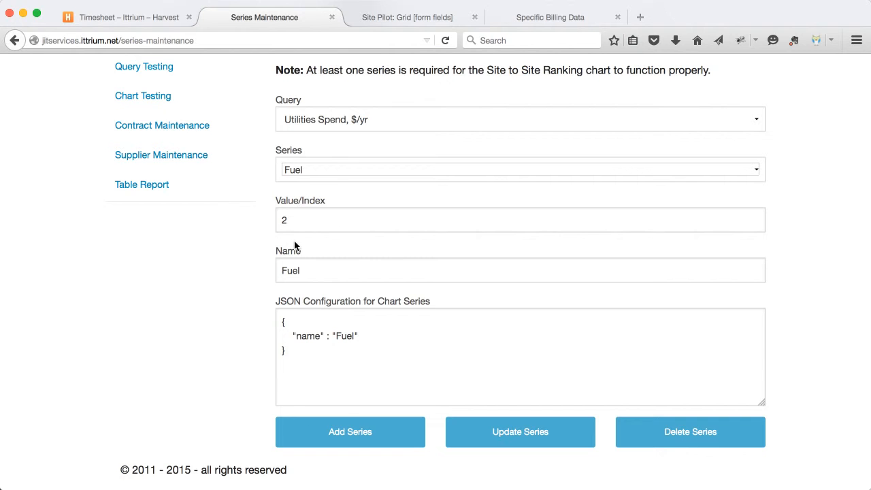
# Check the value columns of the Utilities Spend report query in Query Maintenance, and return to Series Maintenance
pyautogui.scroll(3, 260, 235)
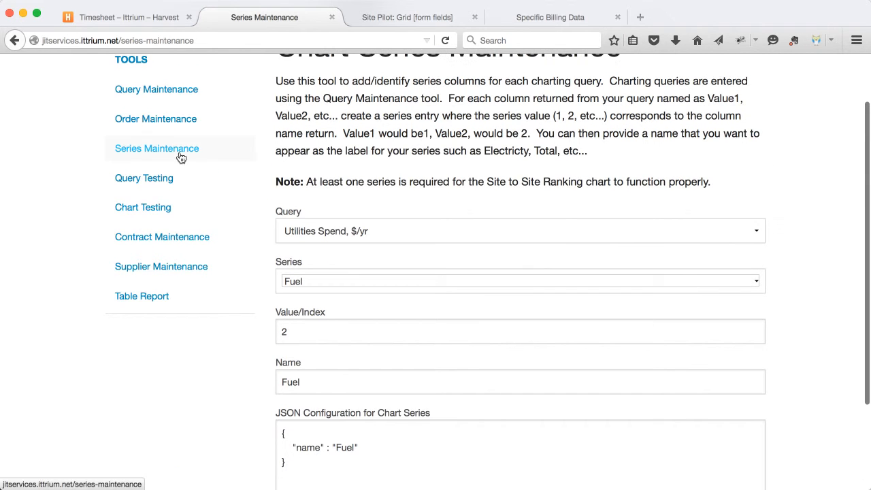
pyautogui.click(144, 91)
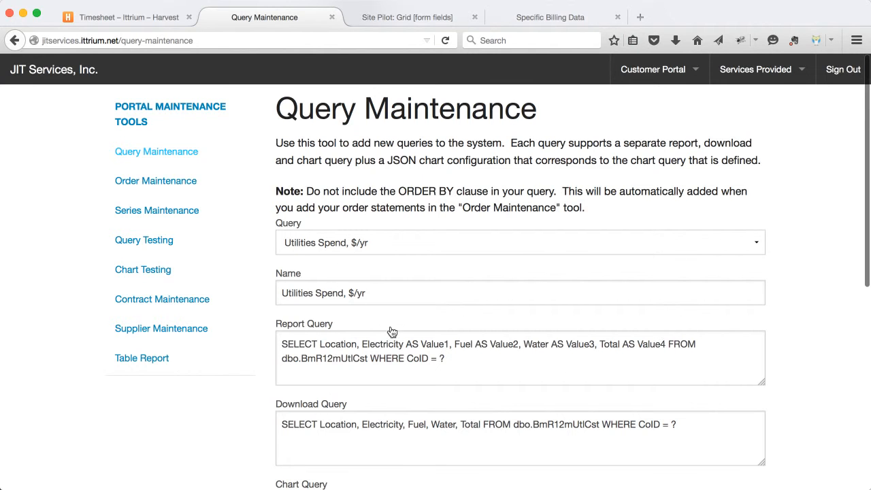
pyautogui.click(140, 216)
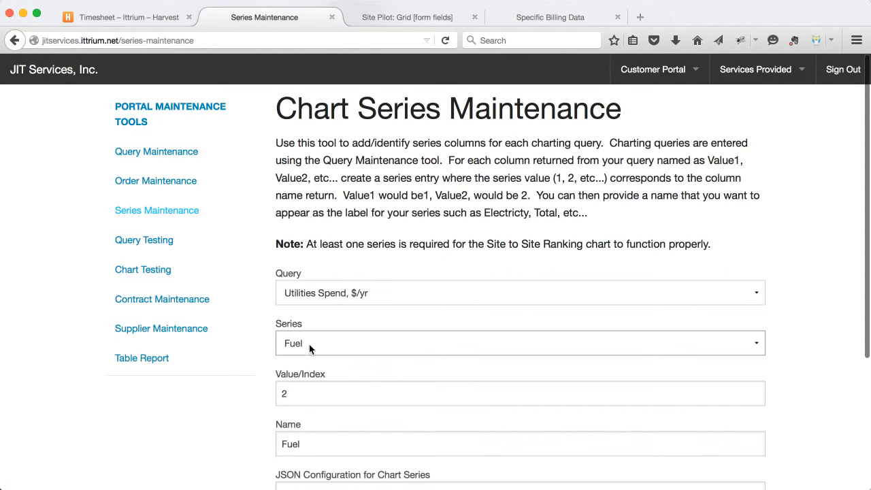
# Load the Electricity, Fuel and Water series one after another to compare their index values with the query columns
pyautogui.click(308, 342)
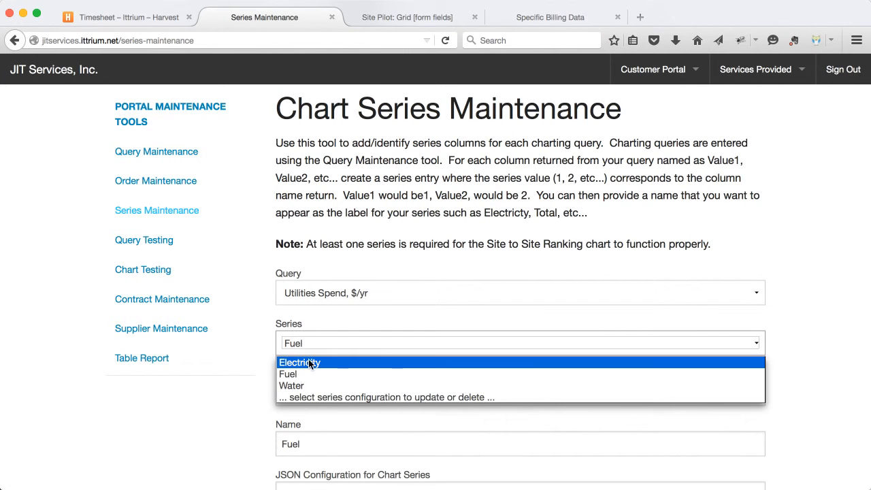
pyautogui.click(308, 368)
pyautogui.press('Up')
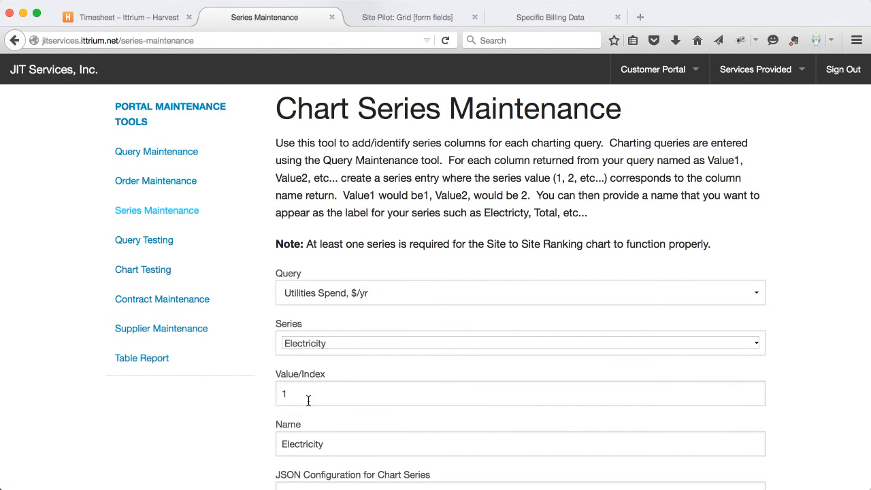
pyautogui.click(313, 344)
pyautogui.click(312, 362)
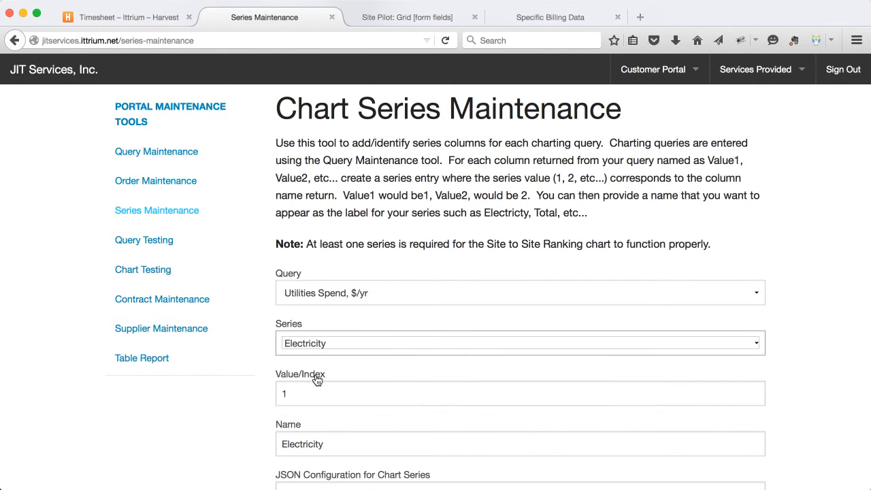
pyautogui.press('Down')
pyautogui.click(312, 342)
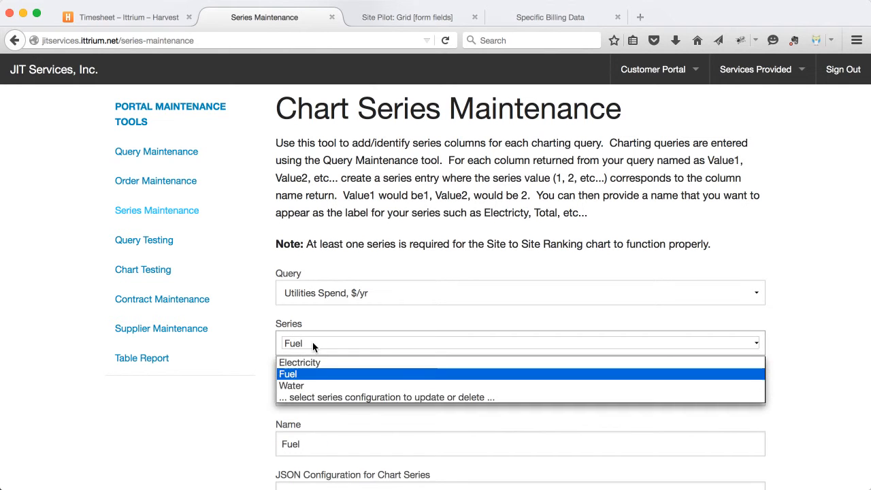
pyautogui.click(312, 385)
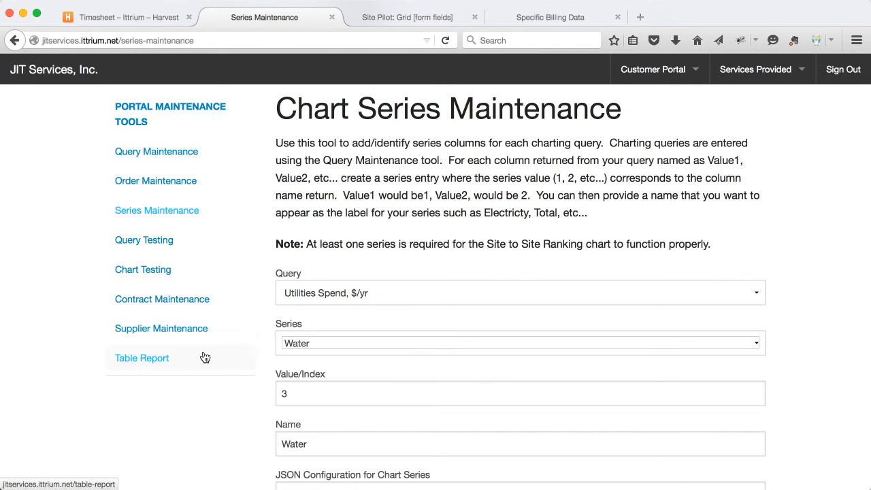
# Copy the complete JSON chart series configuration of the Water series
pyautogui.scroll(-5, 204, 349)
pyautogui.moveTo(287, 360); pyautogui.dragTo(256, 324)
pyautogui.press('super+c')
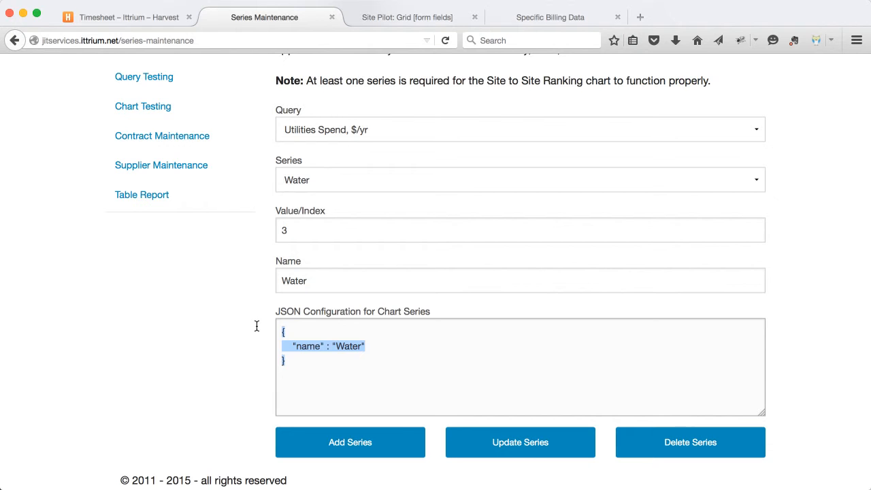
# Clear the series selection and enter a new series with value/index 4 and the name "Total"
pyautogui.click(326, 179)
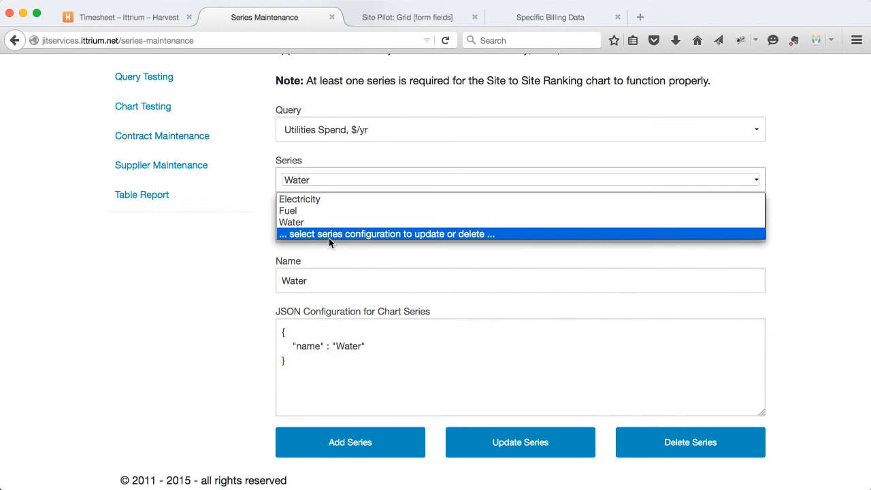
pyautogui.click(329, 236)
pyautogui.click(315, 229)
pyautogui.write('4')
pyautogui.press('Tab')
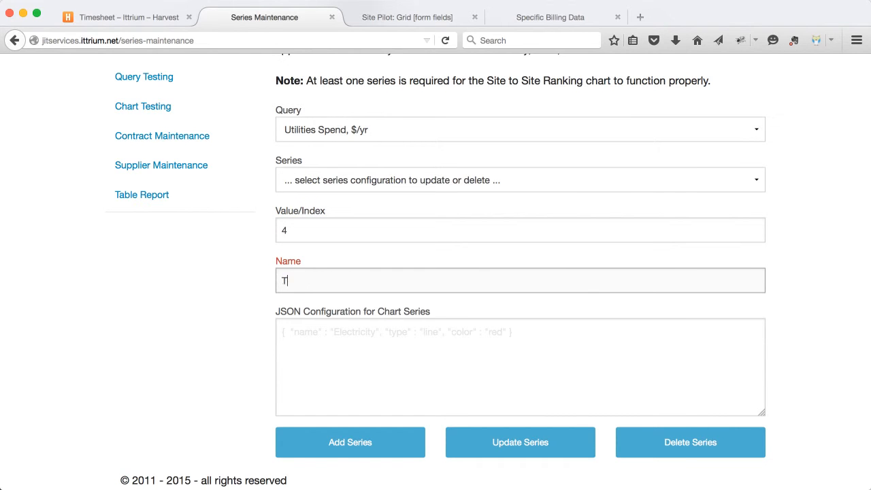
pyautogui.write('Total')
pyautogui.press('Tab')
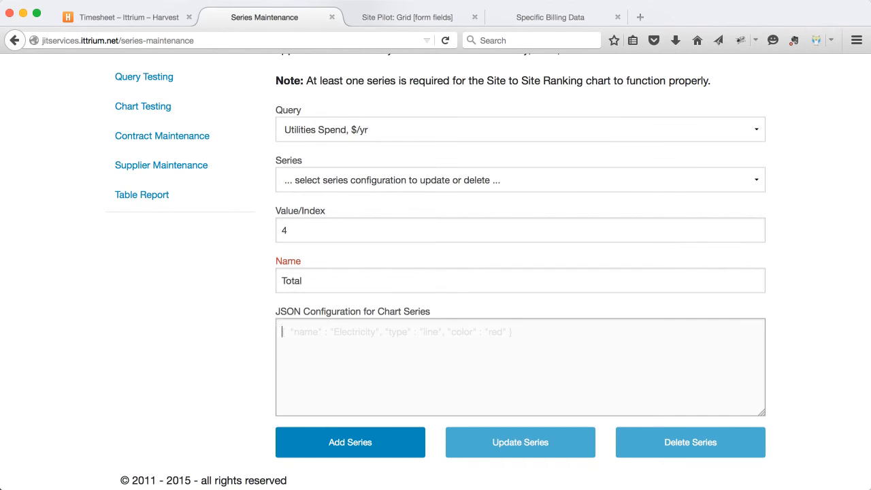
# Paste the copied JSON as the new series' configuration, edit its name value and add the series
pyautogui.press('super+v')
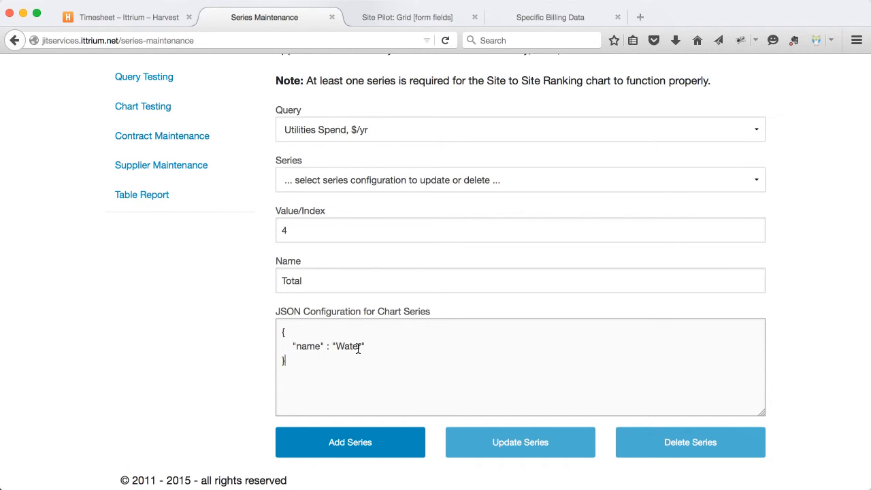
pyautogui.press('BackSpace')
pyautogui.press('BackSpace')
pyautogui.press('BackSpace')
pyautogui.click(388, 443)
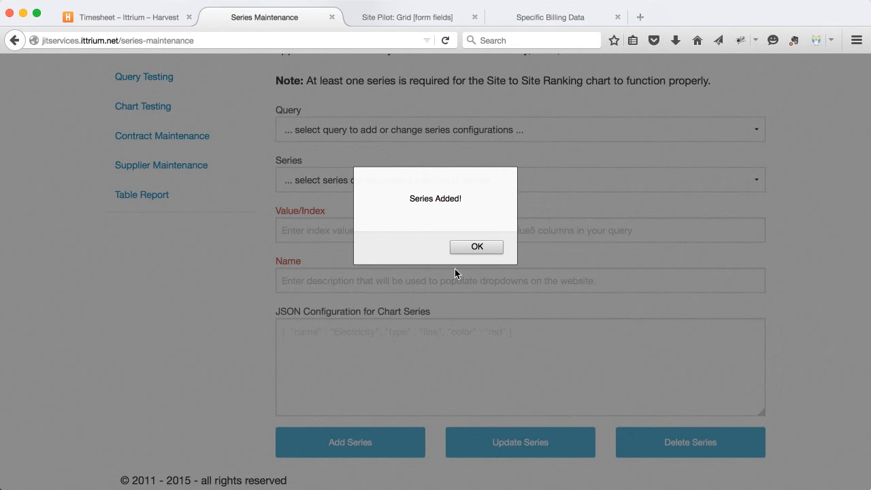
pyautogui.click(463, 250)
# Reselect the "Utilities Spend, $/yr" query and check its list of available series
pyautogui.click(312, 134)
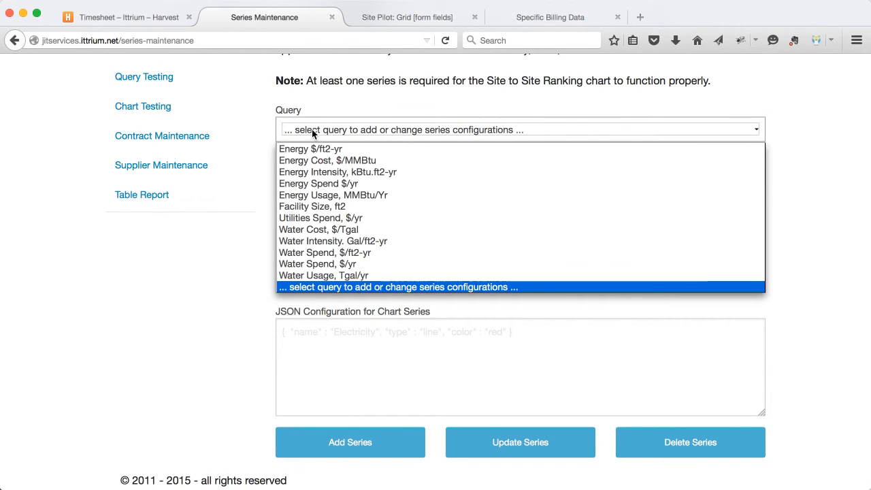
pyautogui.click(317, 227)
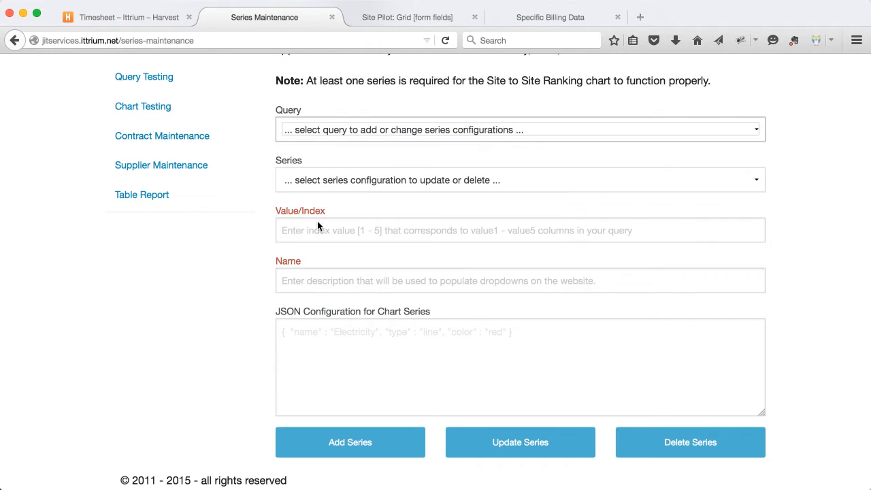
pyautogui.click(322, 181)
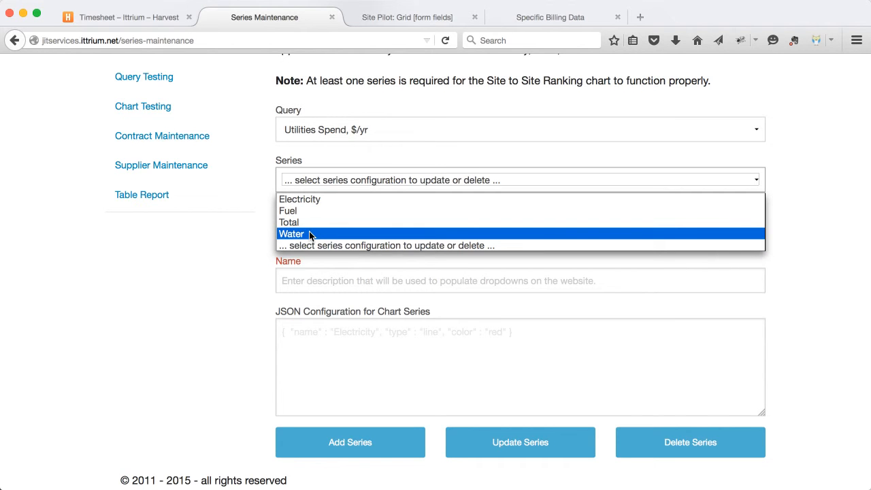
pyautogui.click(210, 285)
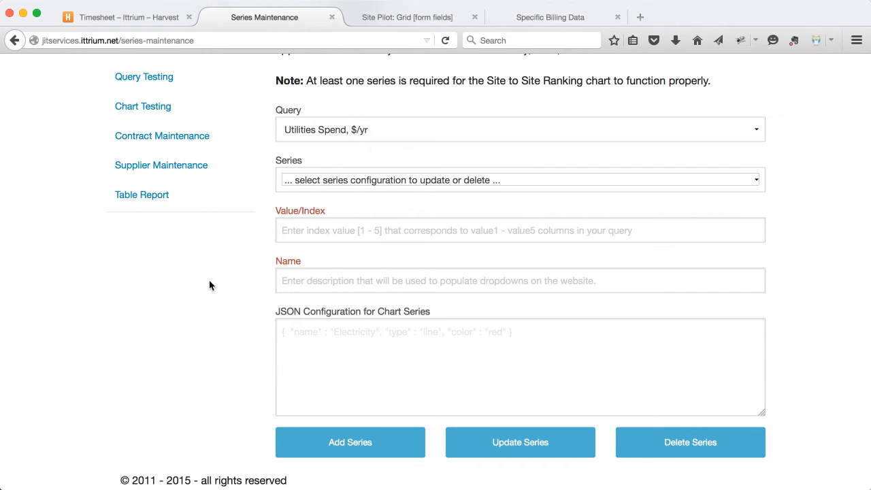
# Open Query Testing and execute the "Energy Intensity, kBtu.ft2-yr" chart query ordered by "Electricity (low-to-high)"
pyautogui.scroll(2, 208, 286)
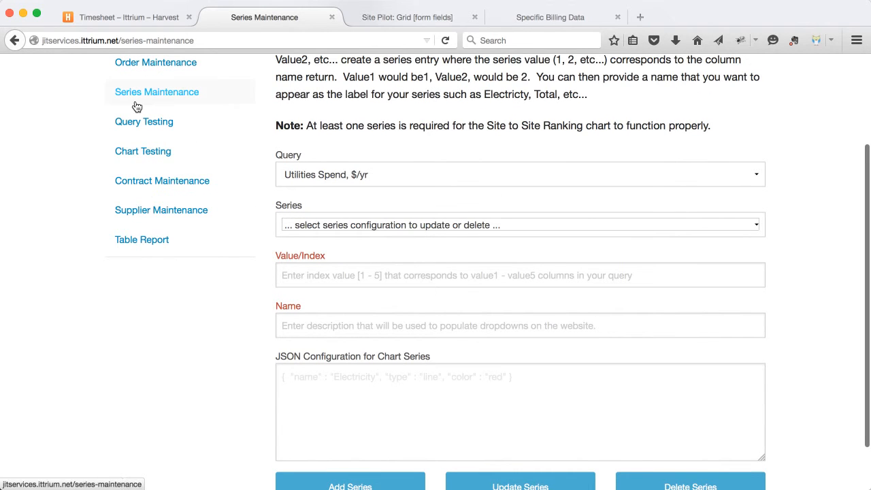
pyautogui.click(142, 123)
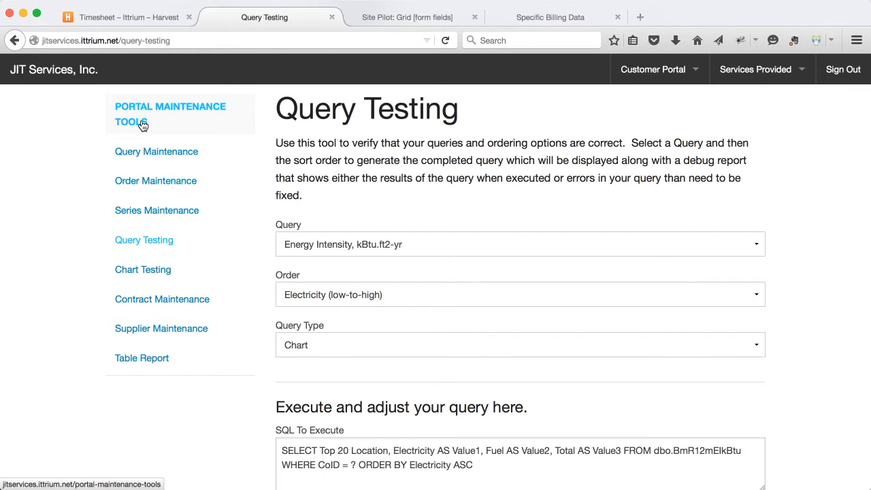
pyautogui.click(358, 247)
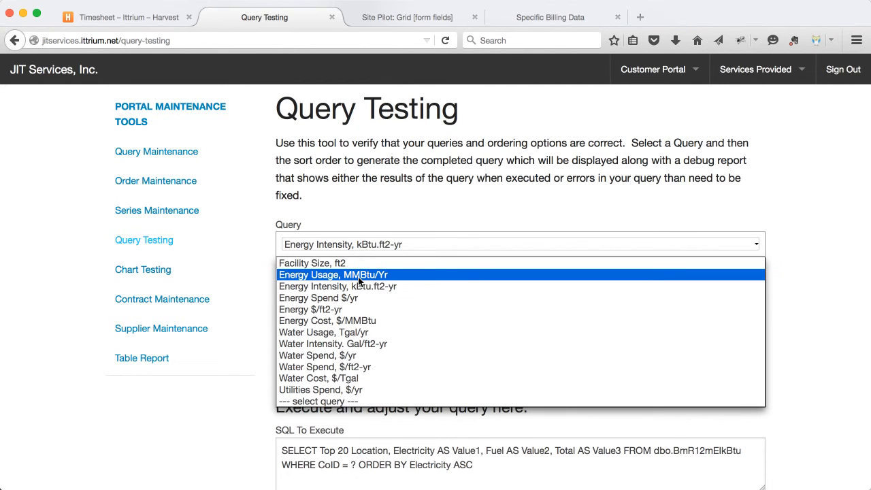
pyautogui.click(231, 281)
pyautogui.scroll(-3, 254, 283)
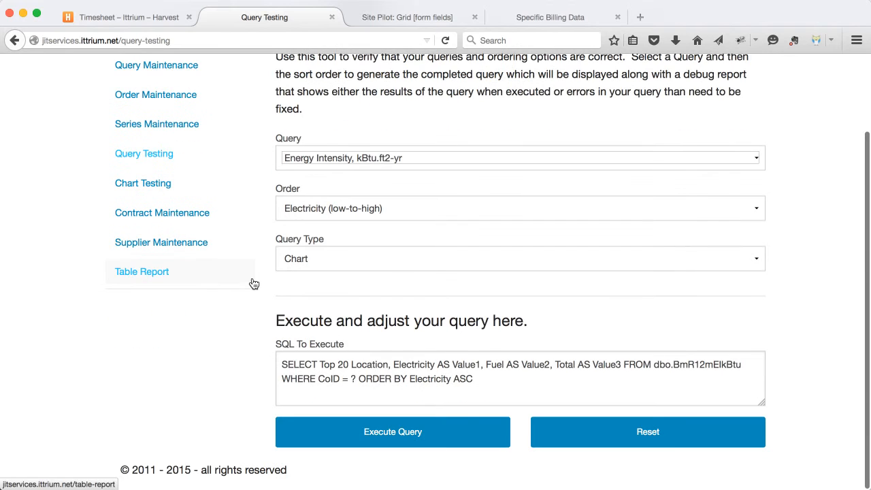
pyautogui.click(401, 435)
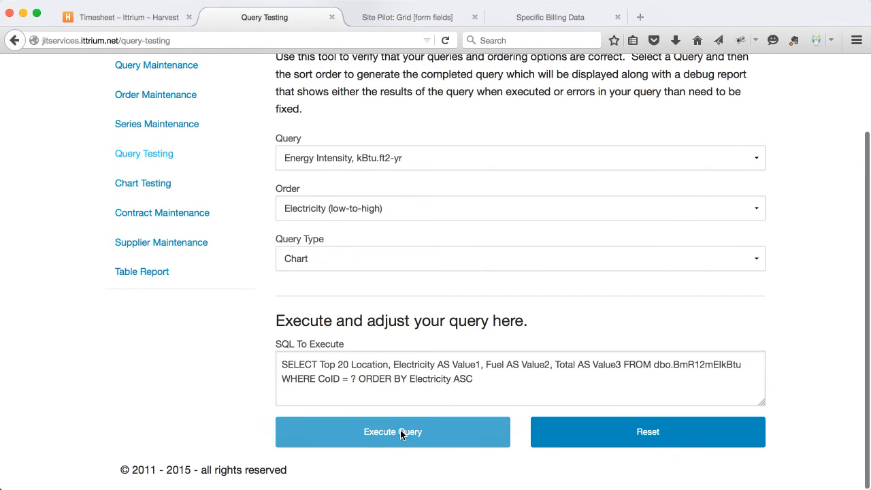
pyautogui.scroll(-10, 181, 381)
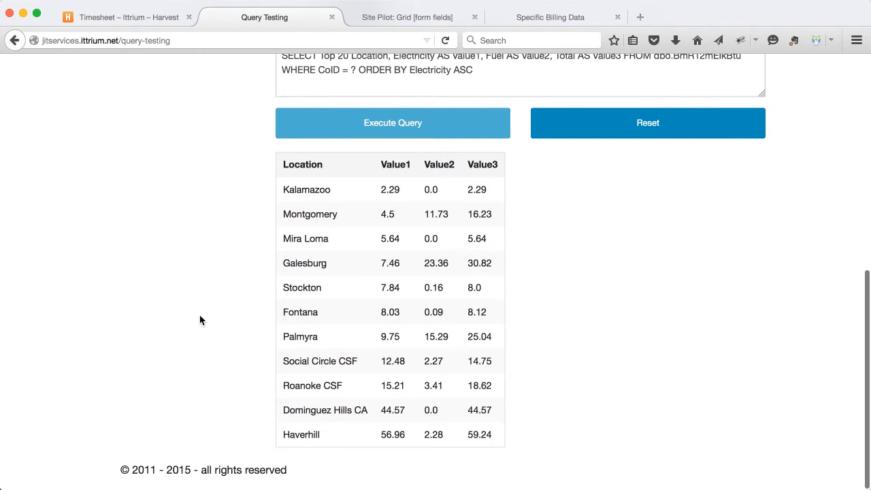
# Highlight the base query and the "Electricity ASC" ordering part in the SQL to execute
pyautogui.scroll(3, 200, 320)
pyautogui.scroll(3, 249, 219)
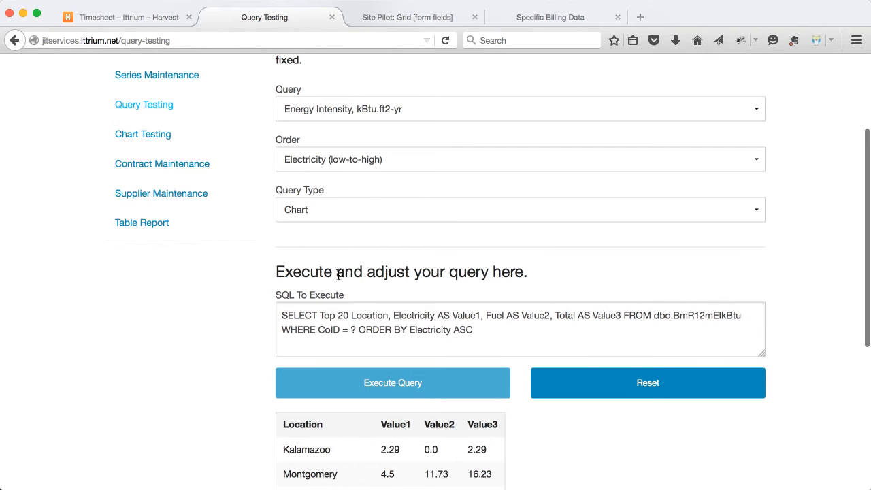
pyautogui.moveTo(355, 332); pyautogui.dragTo(259, 311)
pyautogui.moveTo(410, 329); pyautogui.dragTo(478, 331)
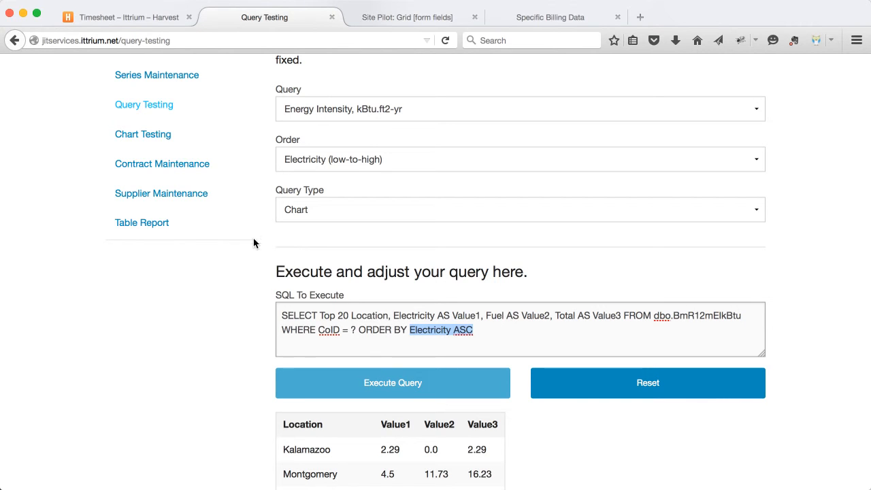
# Set the test query's order to Location, execute it and review the rows, and open Chart Testing
pyautogui.click(306, 161)
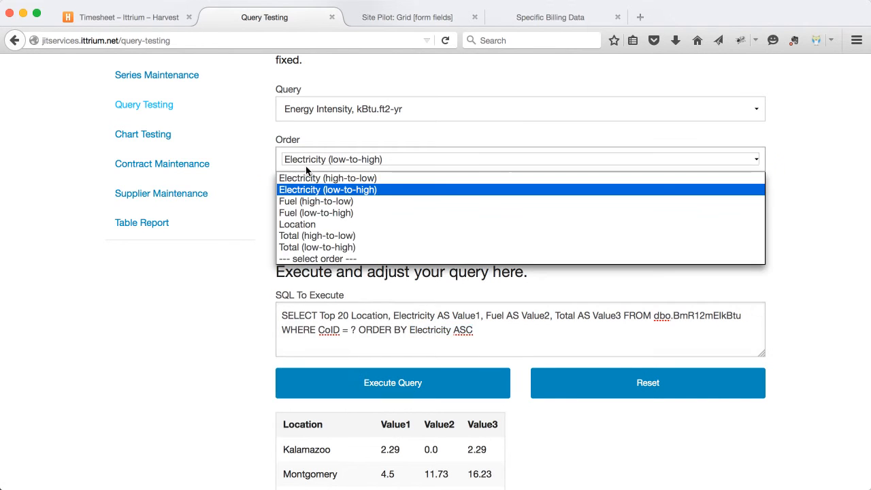
pyautogui.click(303, 225)
pyautogui.click(362, 383)
pyautogui.scroll(-5, 132, 363)
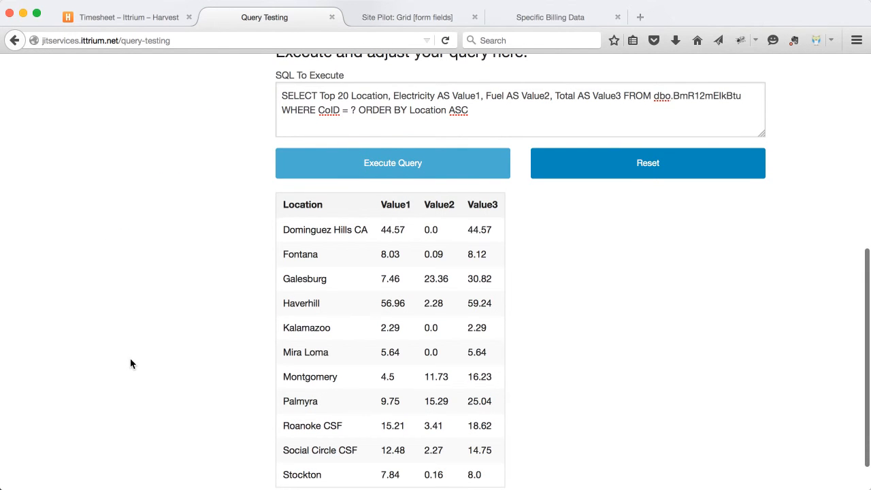
pyautogui.scroll(8, 131, 363)
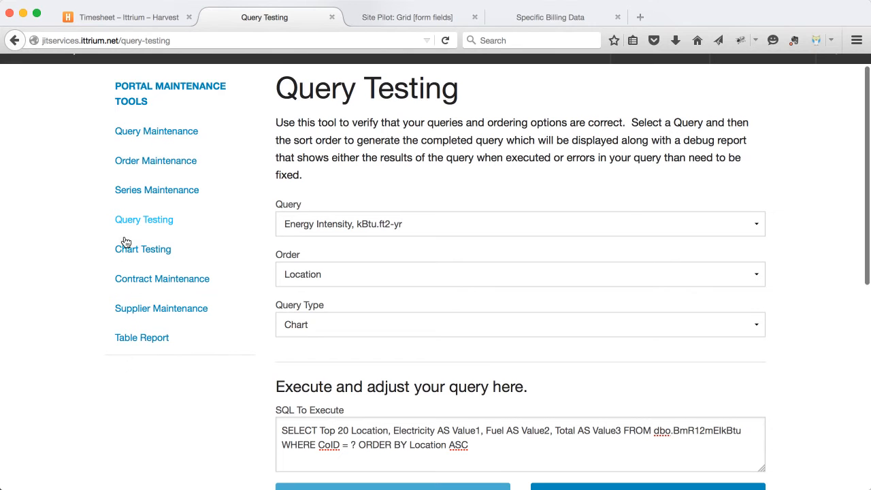
pyautogui.click(127, 249)
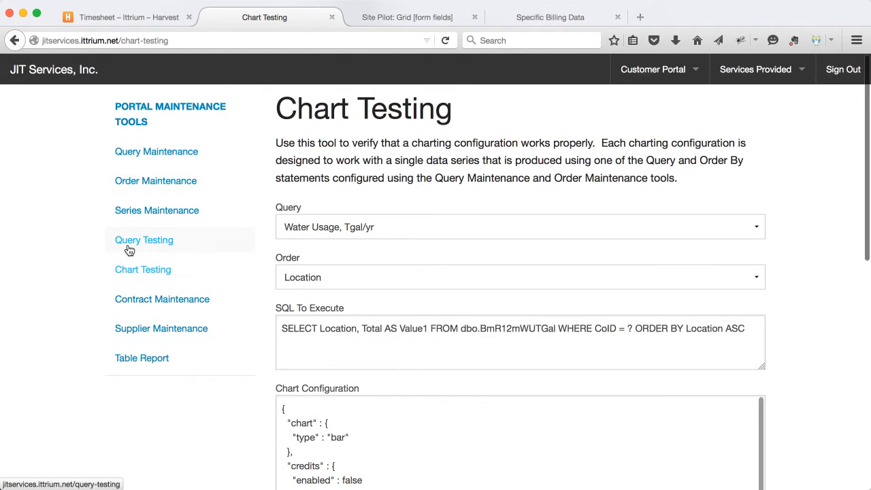
# Choose the "Energy $/ft2-yr" query for the chart test and order it by "Electricity (low-to-high)"
pyautogui.click(318, 226)
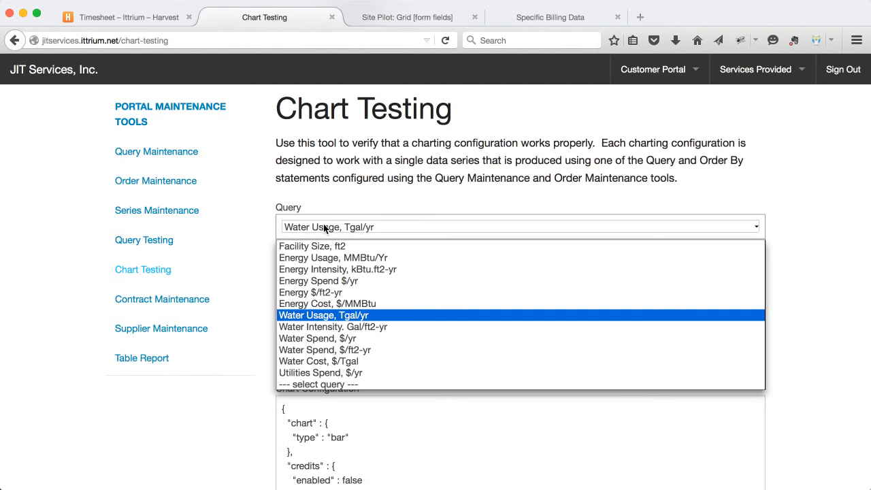
pyautogui.click(307, 293)
pyautogui.click(307, 275)
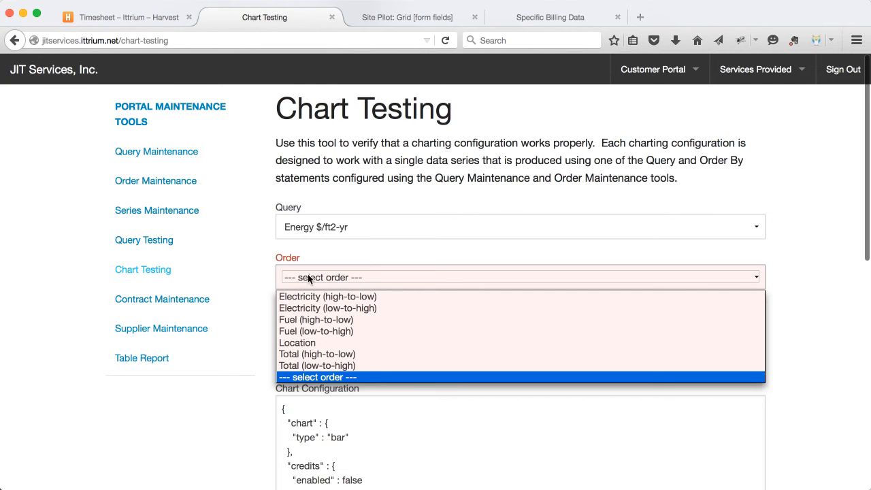
pyautogui.click(308, 306)
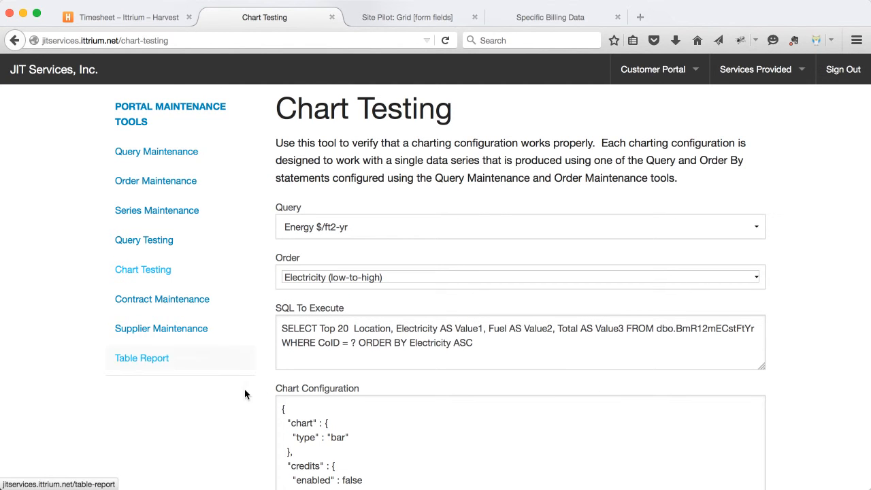
# Execute the "Energy $/ft2-yr" query and examine the resulting chart's bars, line and data points
pyautogui.scroll(-3, 234, 424)
pyautogui.scroll(-1, 234, 424)
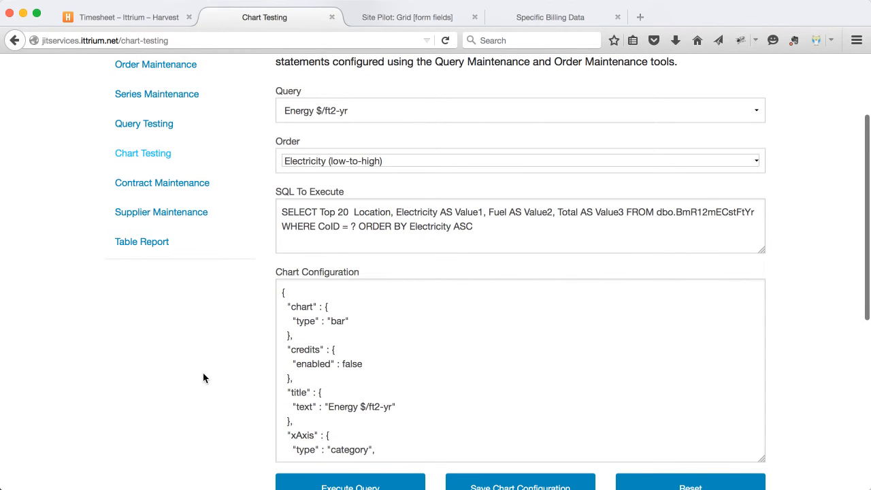
pyautogui.scroll(-5, 203, 374)
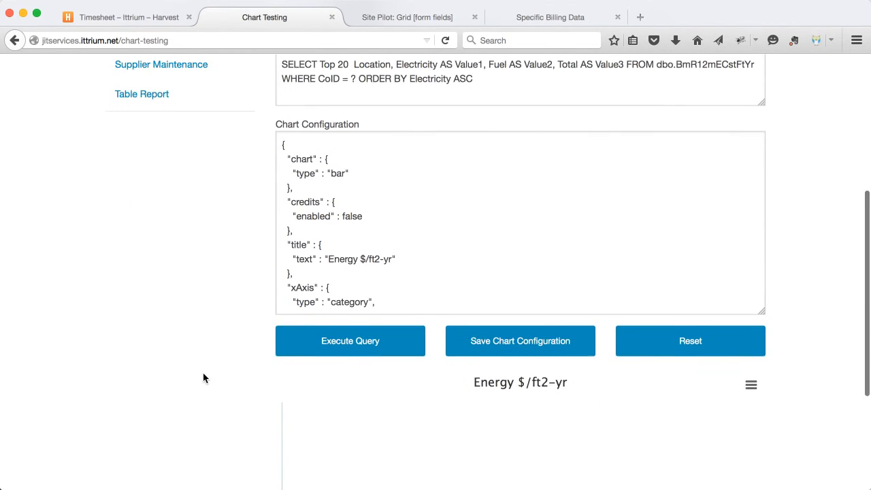
pyautogui.click(360, 327)
pyautogui.scroll(-5, 203, 292)
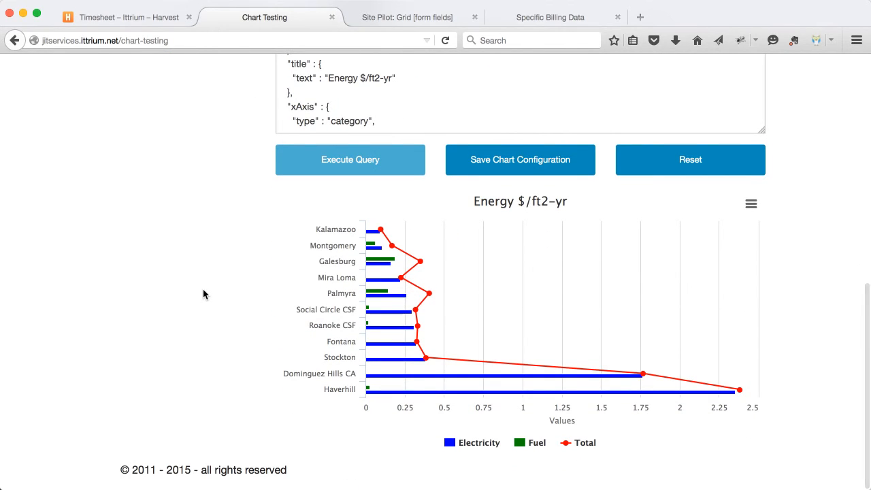
pyautogui.moveTo(380, 232)
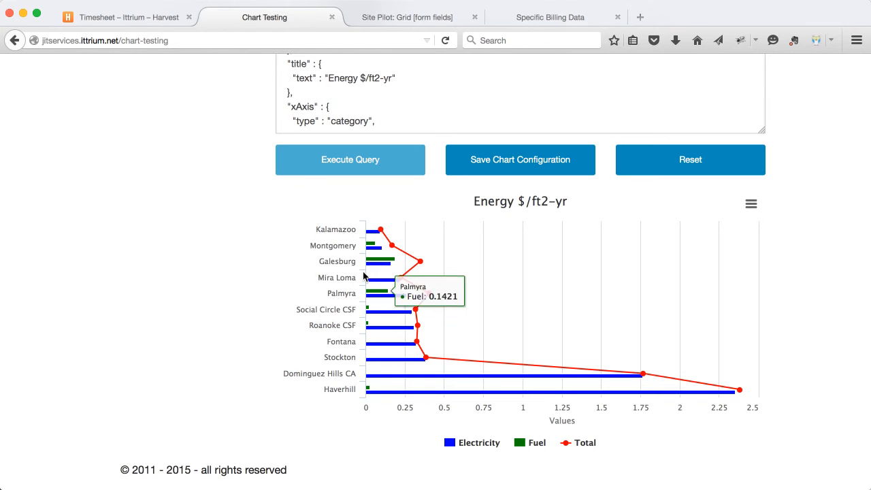
# Change the title text in the chart configuration to "Energy $/ft2-yr xxx" and save the configuration
pyautogui.scroll(5, 201, 231)
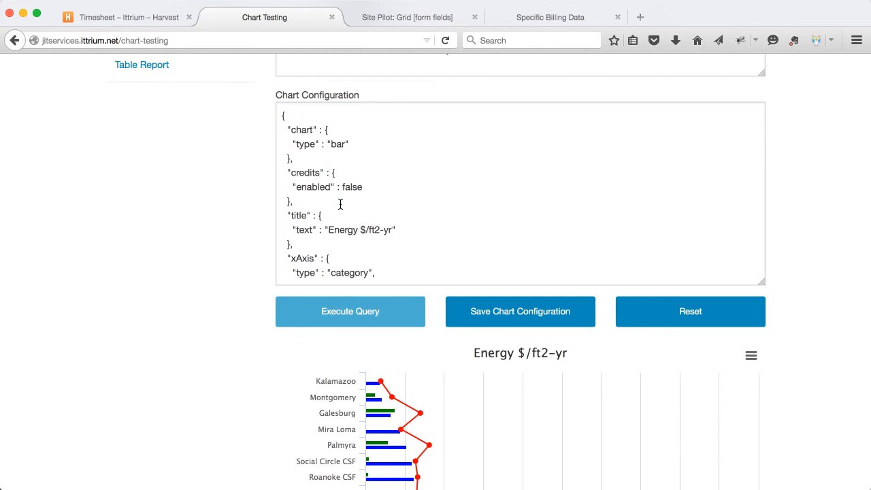
pyautogui.click(391, 230)
pyautogui.write('xxx')
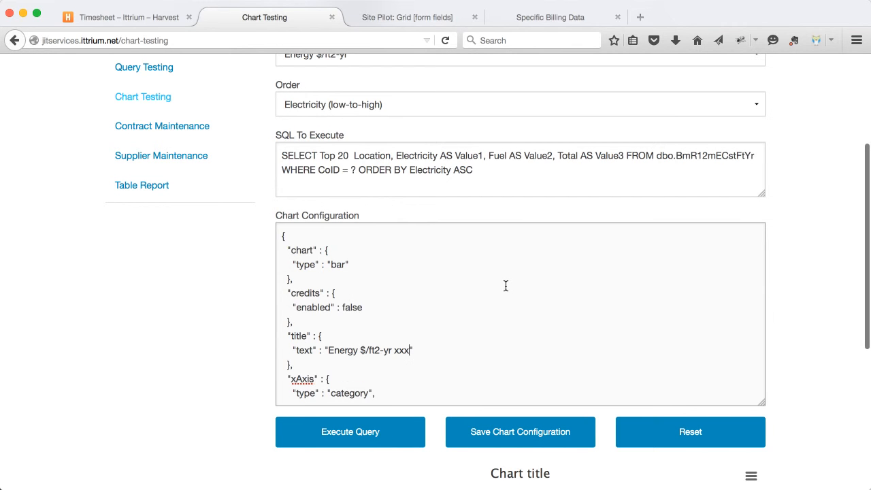
pyautogui.scroll(-2, 505, 286)
pyautogui.click(515, 433)
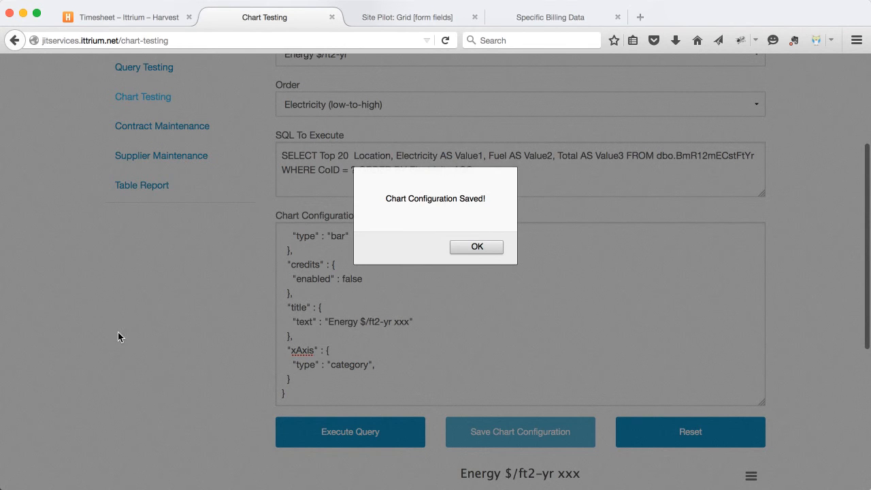
pyautogui.click(476, 246)
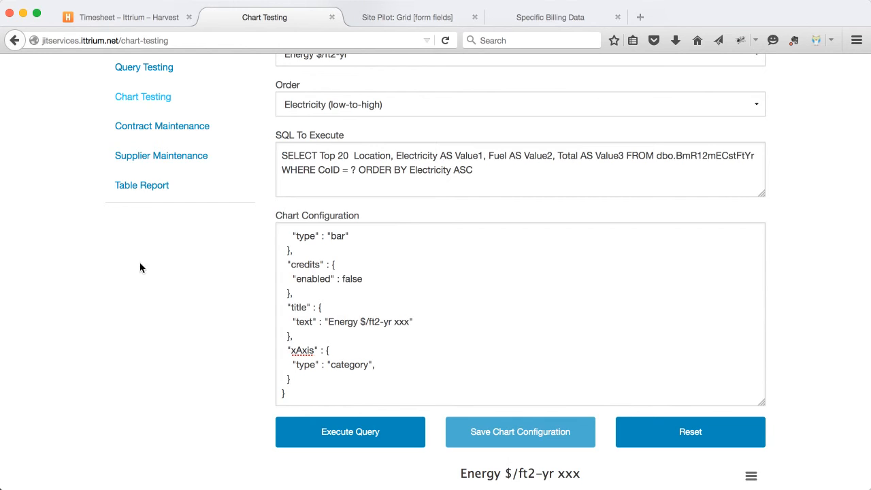
# Execute the query again and check the chart with the edited title
pyautogui.scroll(-5, 159, 297)
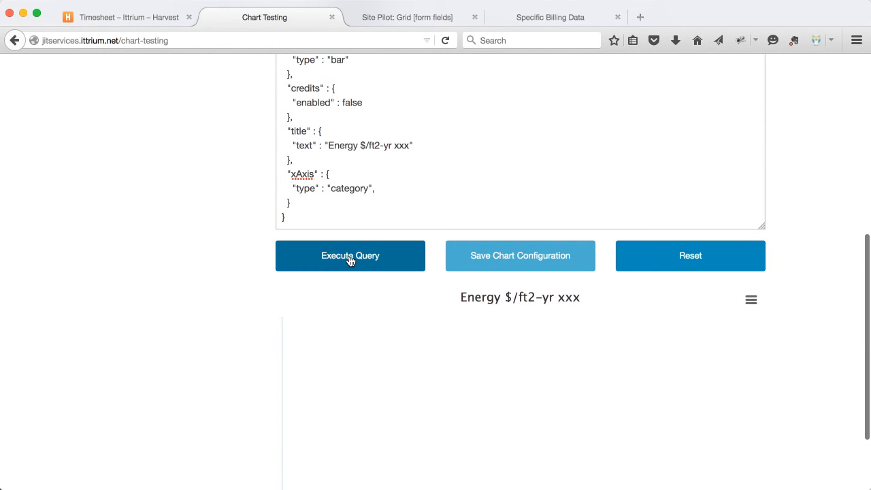
pyautogui.click(352, 261)
pyautogui.scroll(-3, 184, 247)
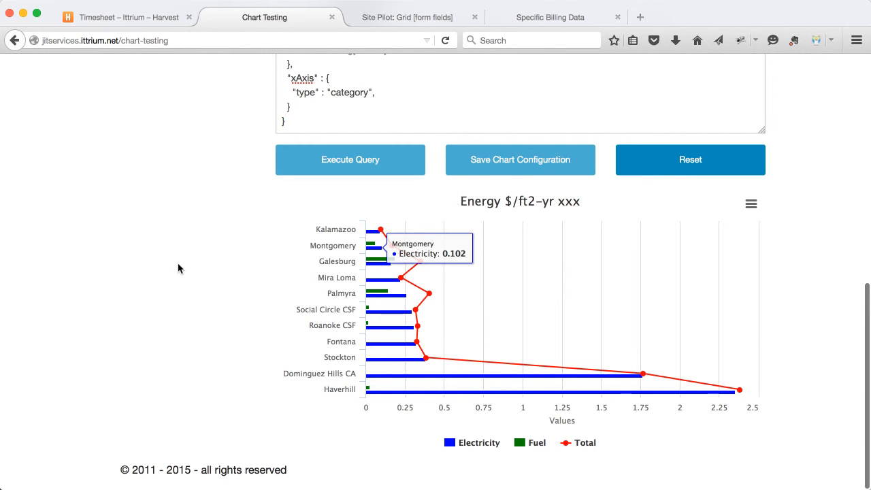
# Restore the title text in the chart configuration to "Energy $/ft2-yr" and save the configuration
pyautogui.scroll(5, 130, 170)
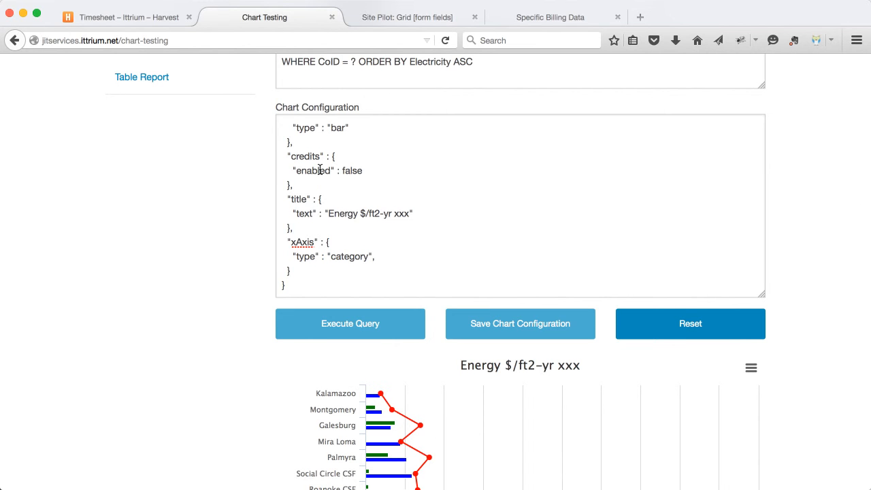
pyautogui.click(411, 210)
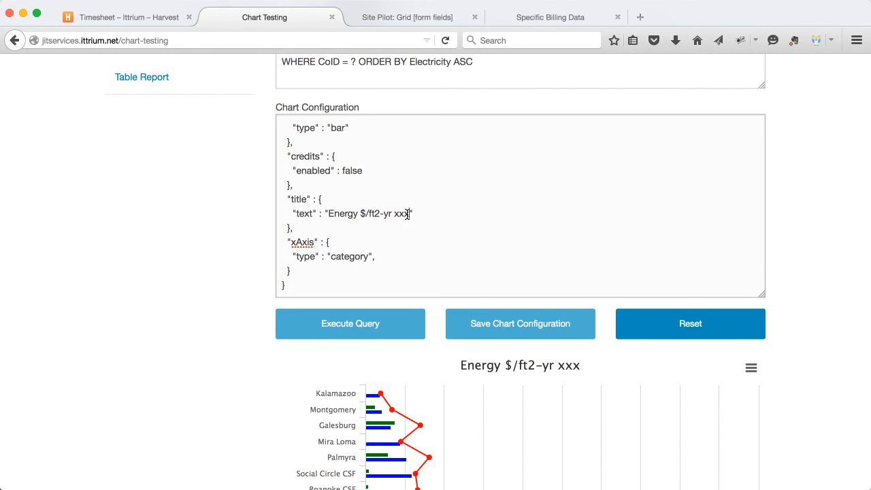
pyautogui.press('BackSpace')
pyautogui.press('BackSpace')
pyautogui.press('BackSpace')
pyautogui.press('BackSpace')
pyautogui.scroll(3, 528, 315)
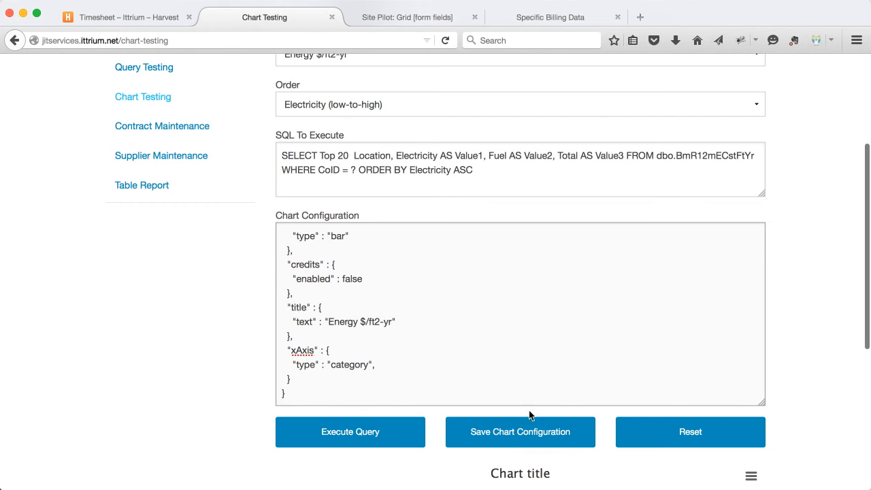
pyautogui.click(529, 432)
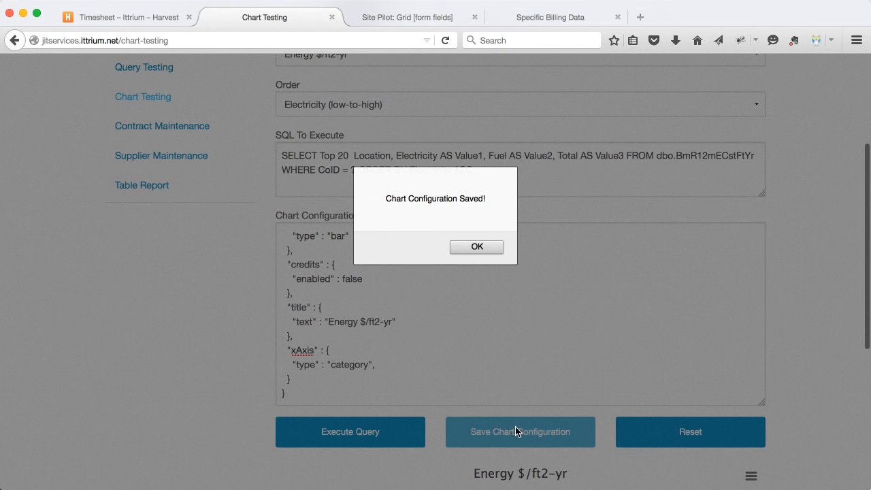
pyautogui.click(477, 247)
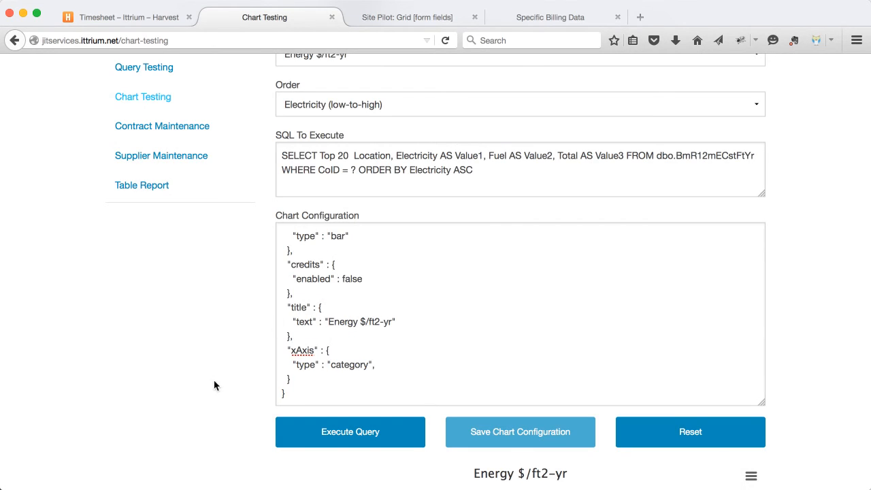
# Open Series Maintenance and load the "Total" series of the "Energy $/ft2-yr" query
pyautogui.scroll(-7, 208, 355)
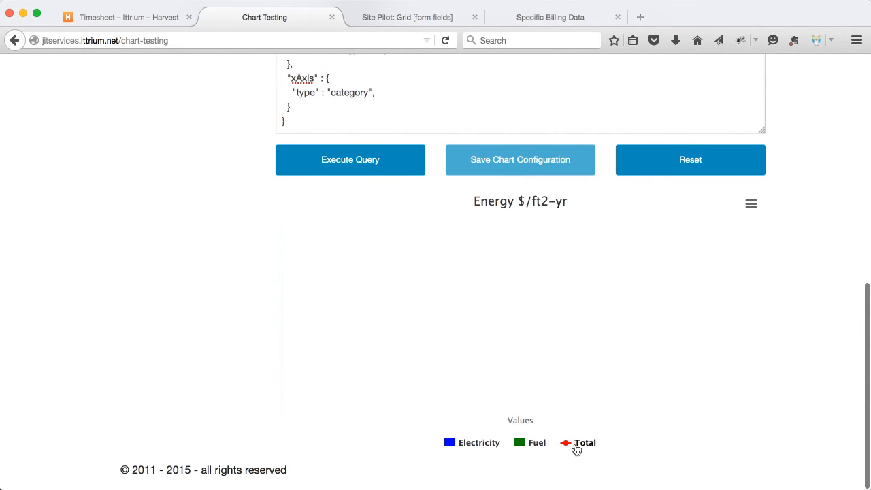
pyautogui.scroll(10, 192, 270)
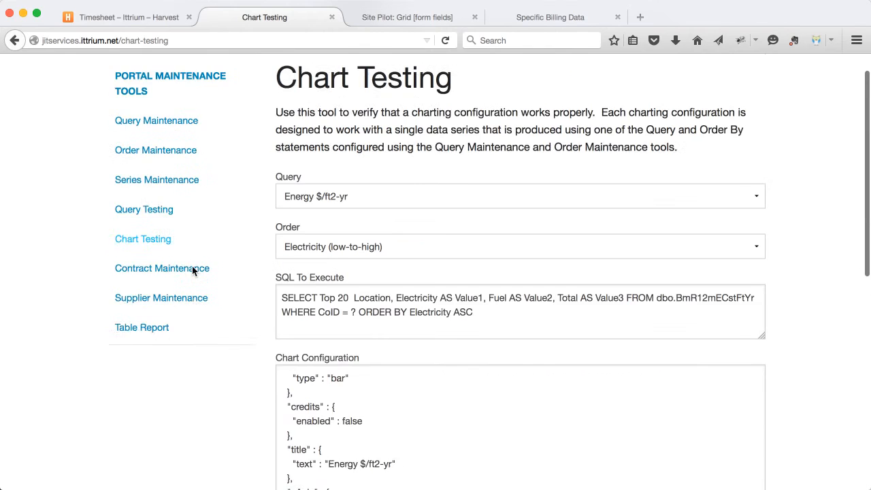
pyautogui.click(145, 212)
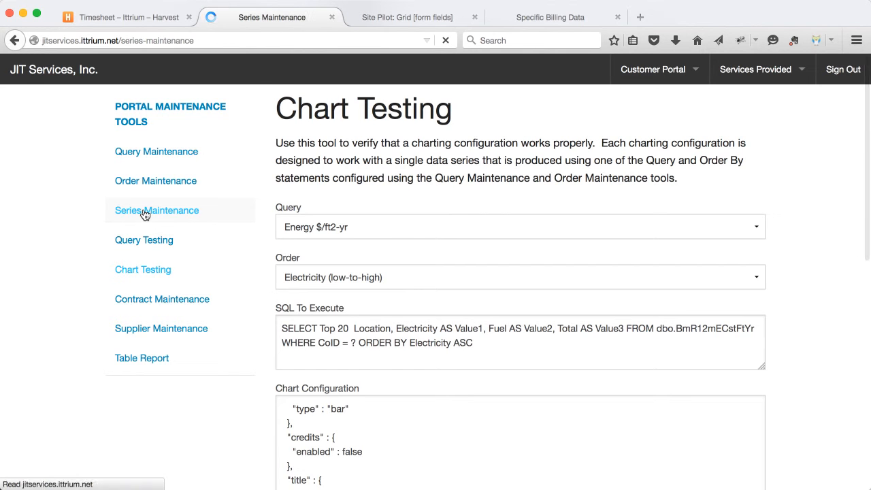
pyautogui.click(311, 295)
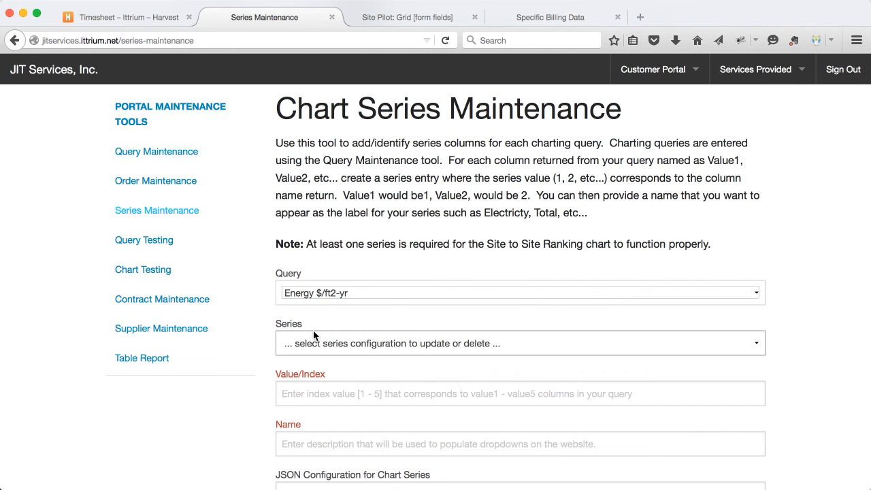
pyautogui.click(319, 339)
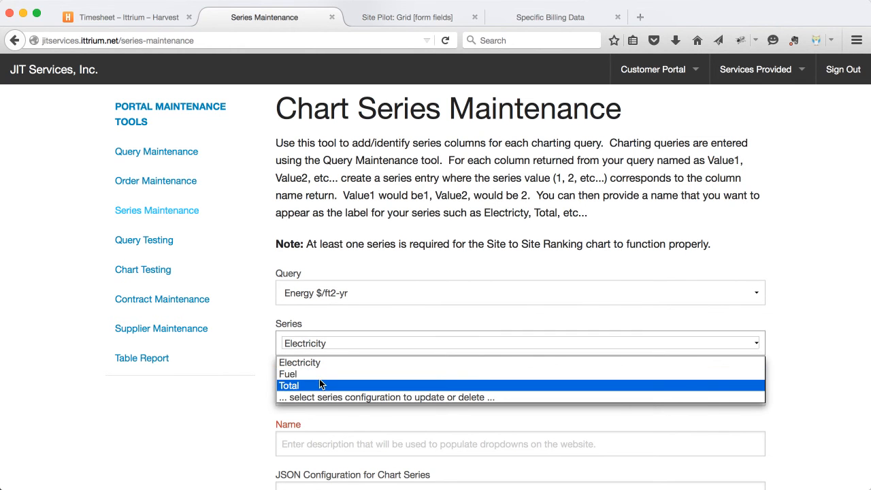
pyautogui.click(320, 385)
pyautogui.scroll(-3, 228, 432)
pyautogui.scroll(-2, 227, 435)
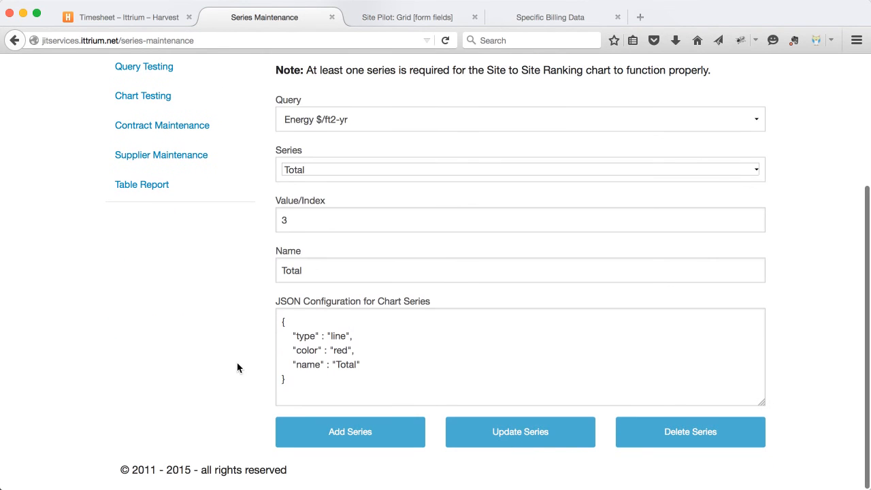
# Delete the "type" : "line" entry from the Total series' JSON configuration and update the series
pyautogui.click(348, 335)
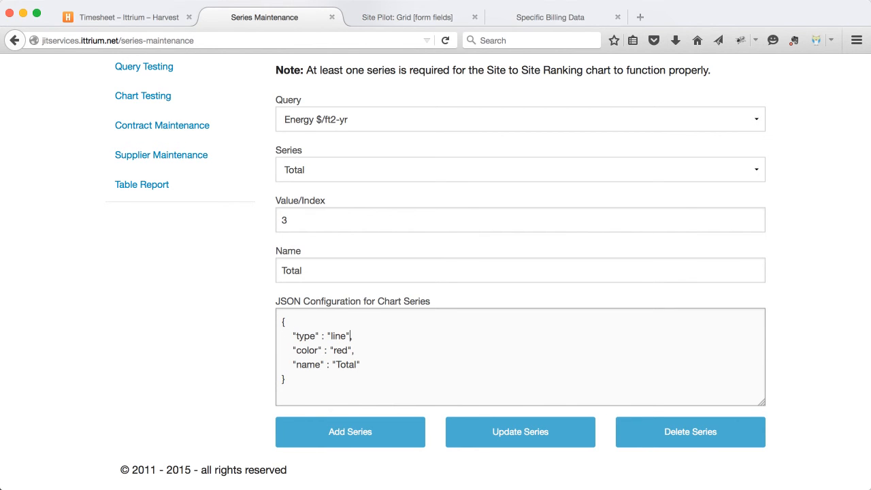
pyautogui.hotkey('shift', 'Down')
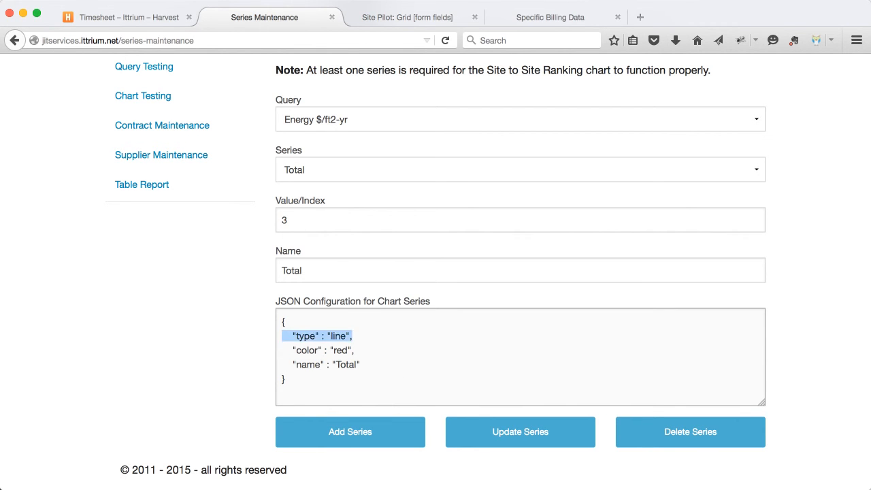
pyautogui.press('BackSpace')
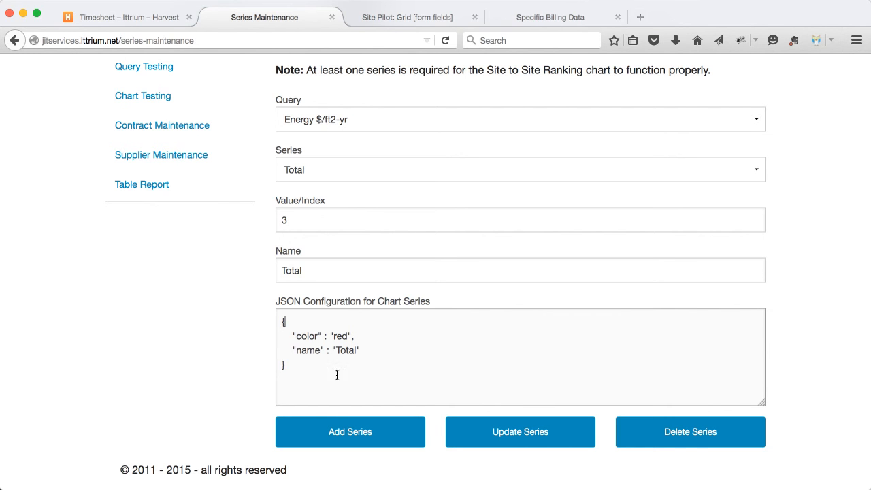
pyautogui.click(512, 439)
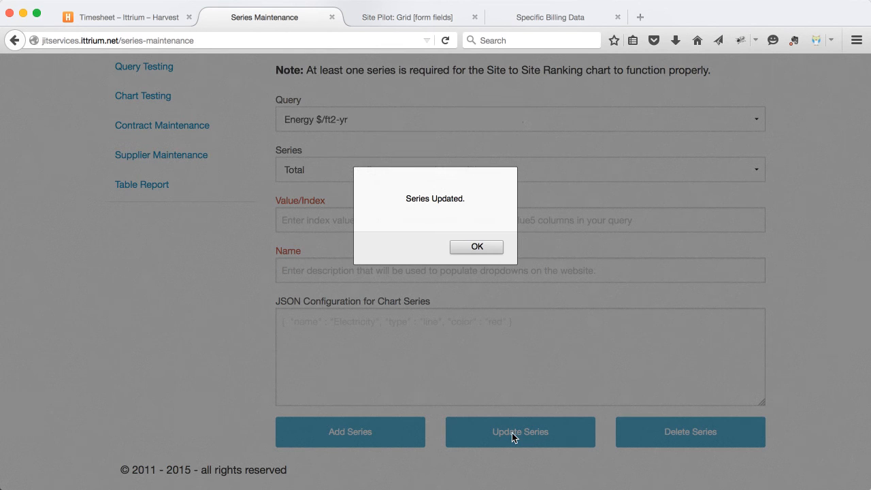
pyautogui.click(470, 246)
# Return to Chart Testing, execute the "Energy $/ft2-yr" query and review how the Total series is drawn
pyautogui.click(144, 98)
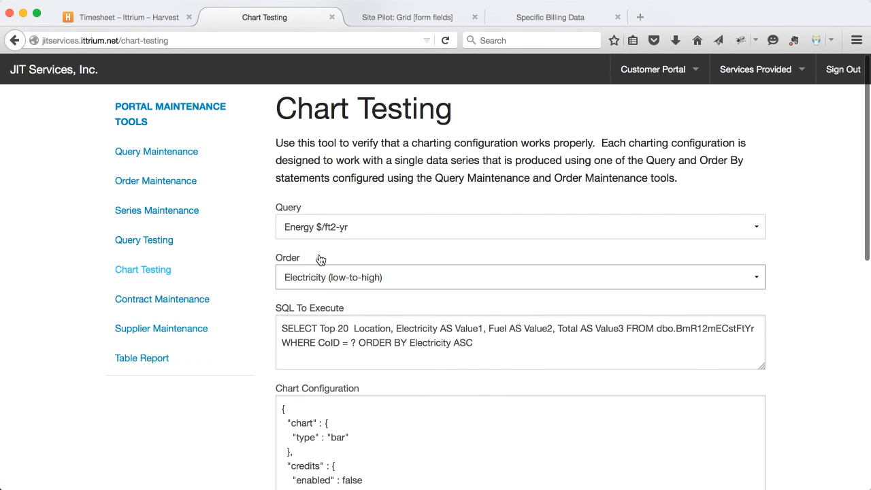
pyautogui.scroll(-5, 216, 404)
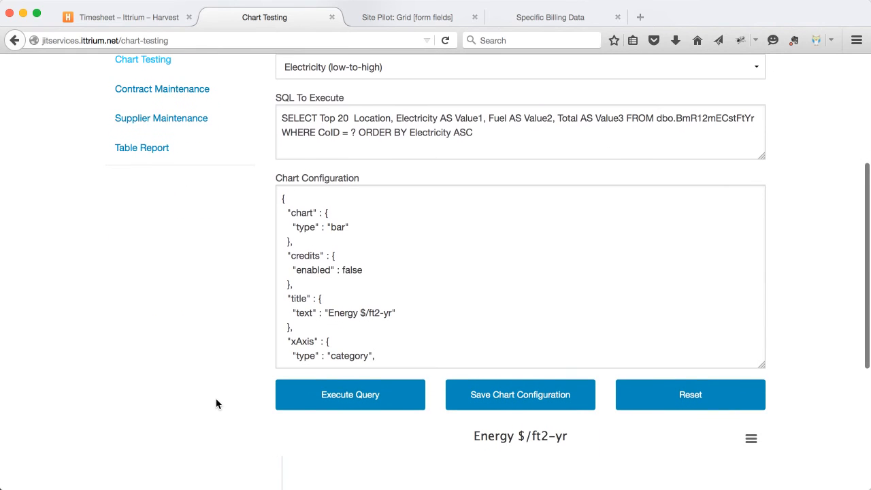
pyautogui.click(334, 395)
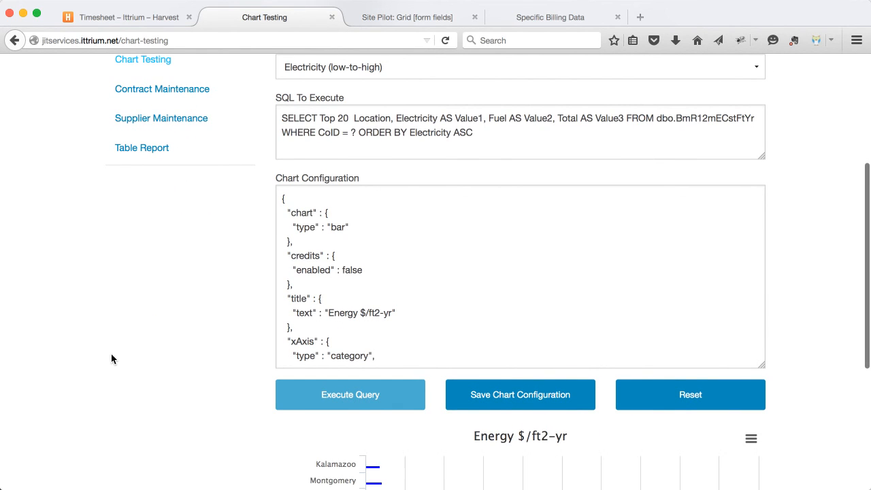
pyautogui.scroll(-6, 111, 353)
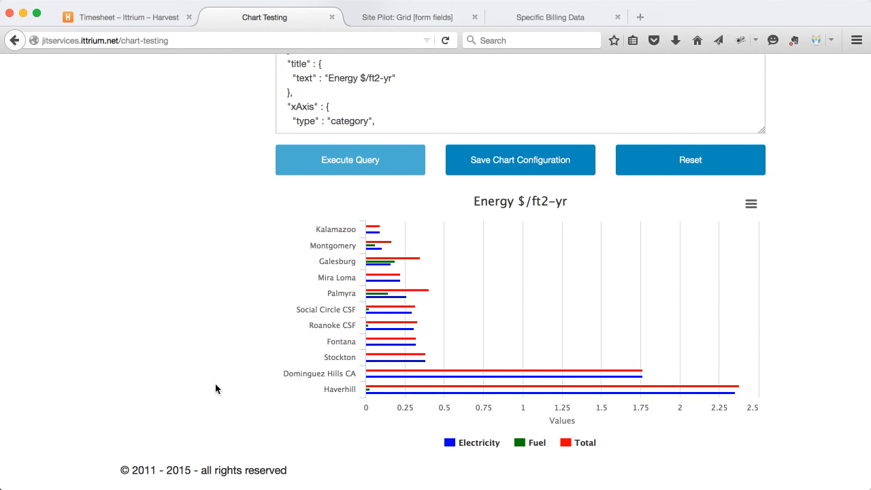
pyautogui.scroll(10, 215, 383)
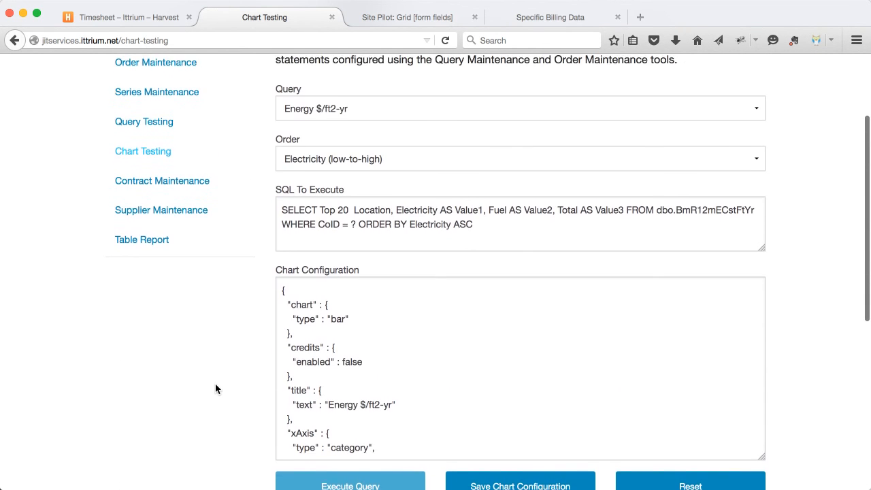
pyautogui.scroll(4, 215, 383)
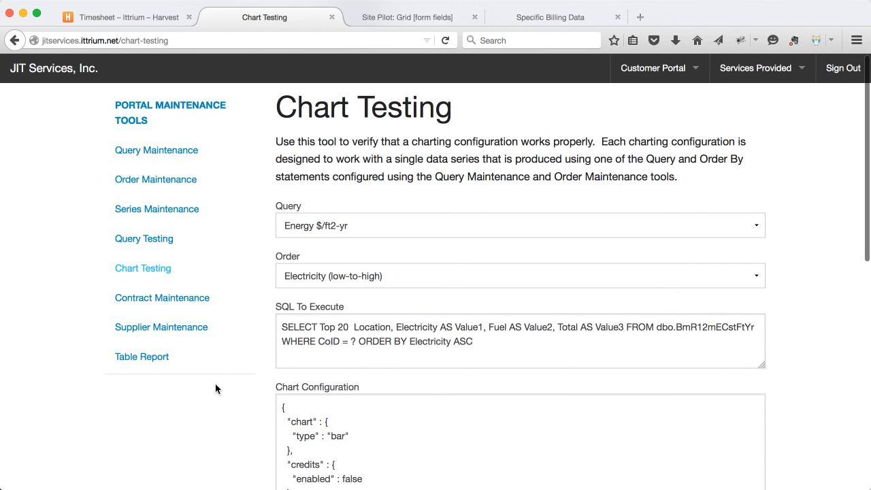